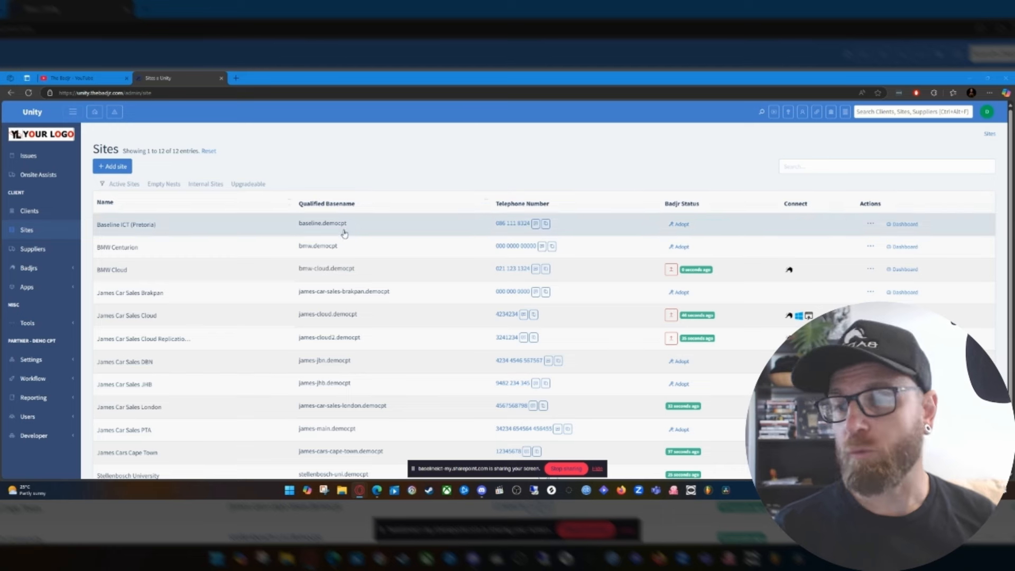
Open the dashboard of the James Cars Cape Town site and show its onsite devices.
{"action": "scroll", "coordinate": [267, 324], "scroll_direction": "down", "scroll_amount": 3}
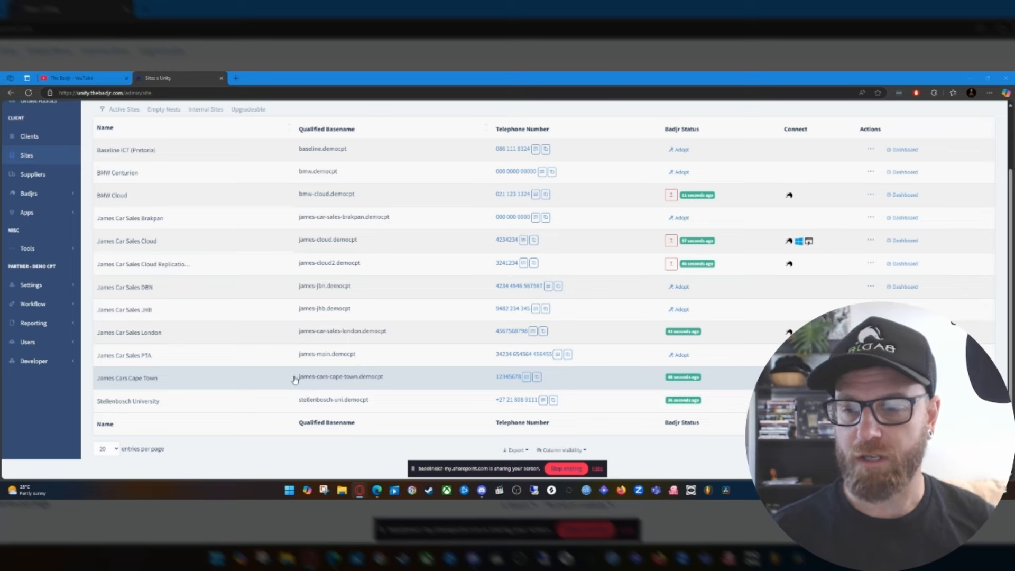
{"action": "left_click", "coordinate": [903, 378]}
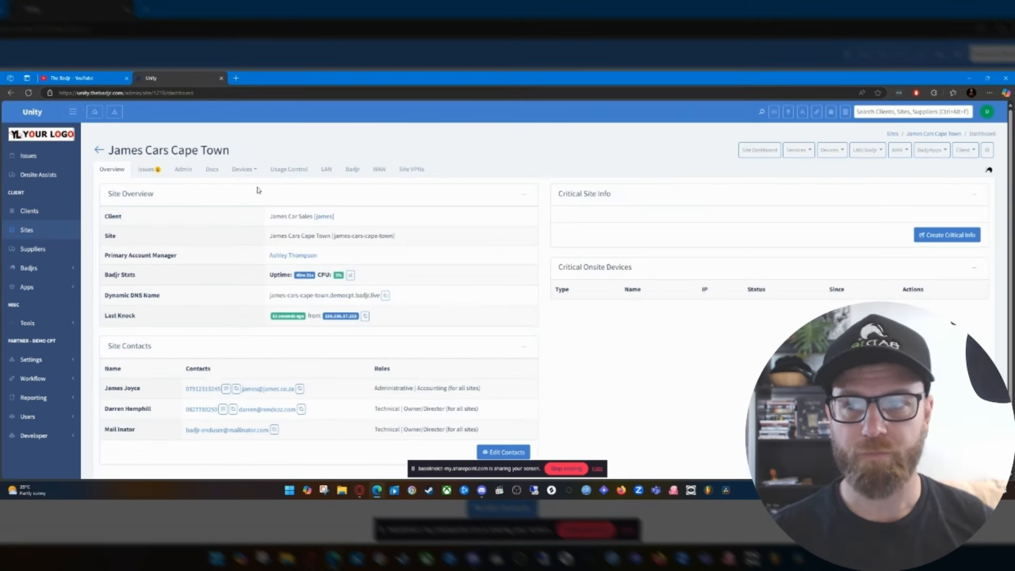
{"action": "left_click", "coordinate": [244, 170]}
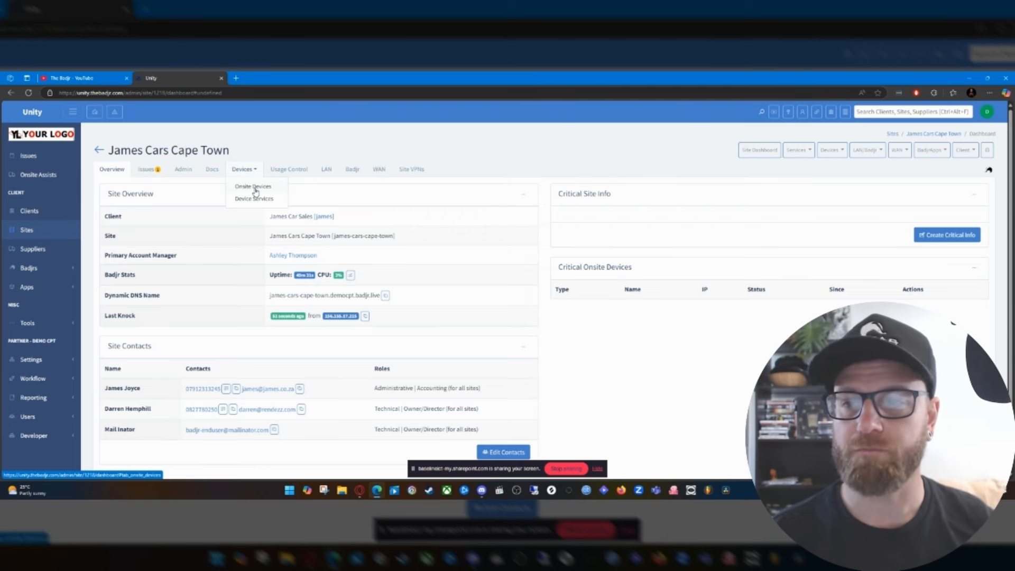
{"action": "left_click", "coordinate": [254, 187]}
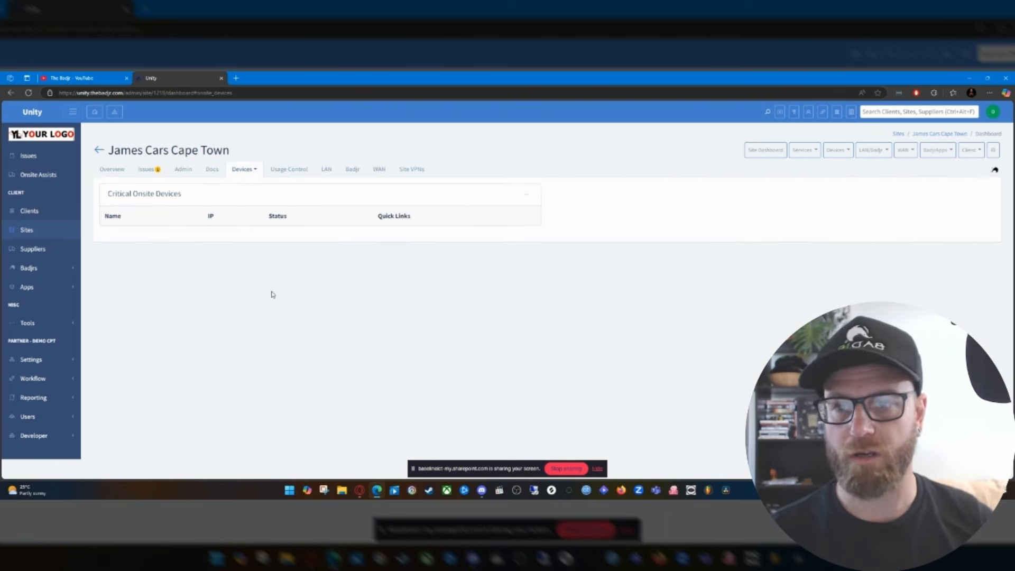
Scan the site's network over the LAN range 10.0.0.0/24.
{"action": "left_click", "coordinate": [839, 151]}
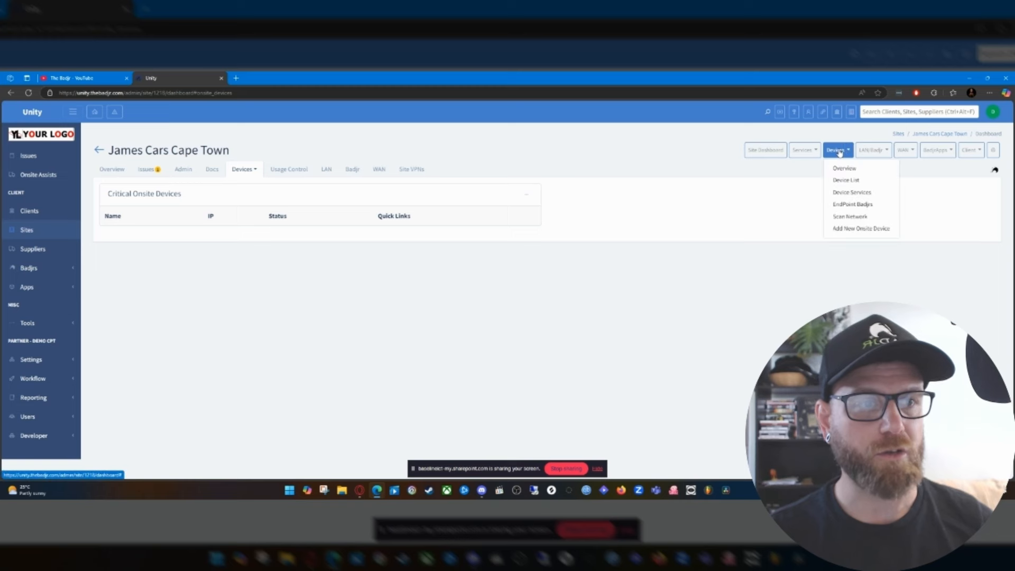
{"action": "left_click", "coordinate": [852, 218]}
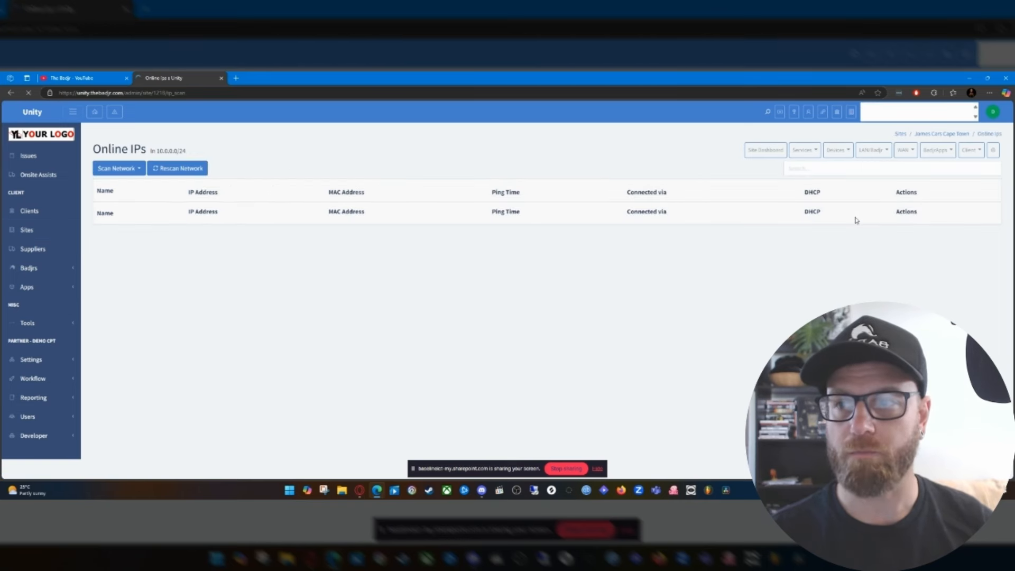
{"action": "left_click", "coordinate": [127, 169]}
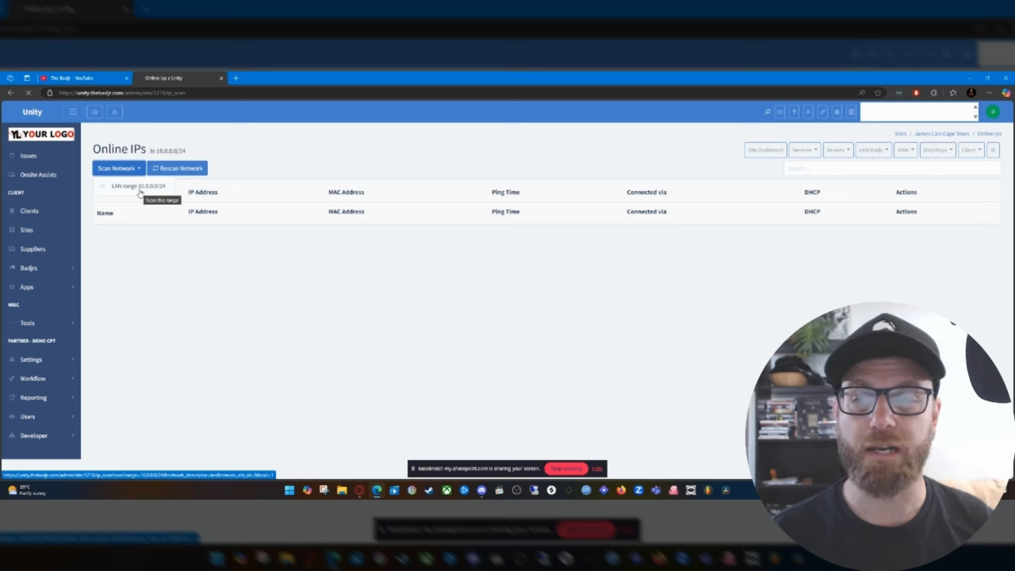
{"action": "left_click", "coordinate": [140, 192]}
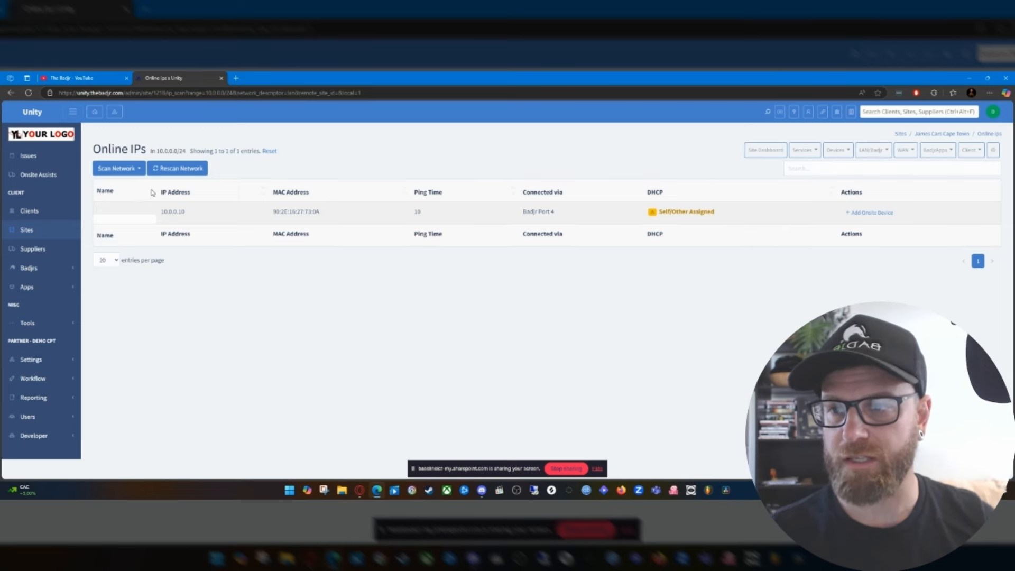
Start adding the scanned host 10.0.0.10 as an onsite device and name it as its owner's laptop.
{"action": "mouse_move", "coordinate": [726, 213]}
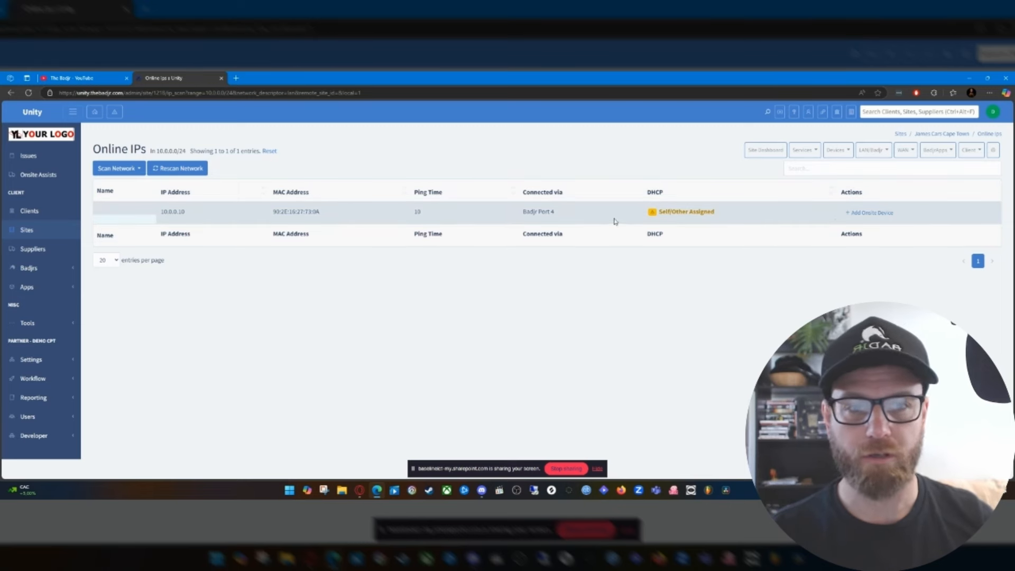
{"action": "left_click", "coordinate": [870, 215]}
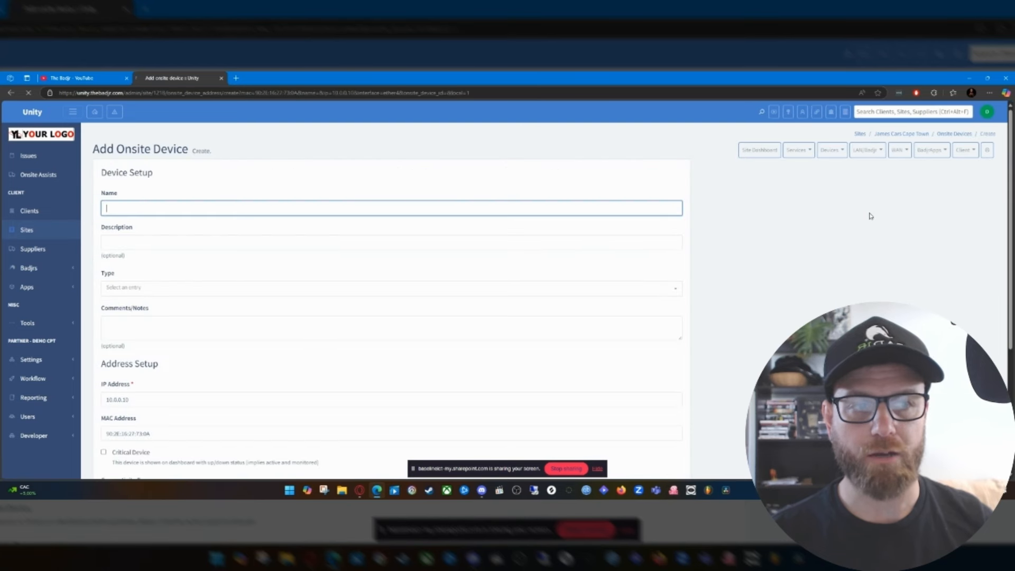
{"action": "left_click", "coordinate": [264, 205]}
{"action": "type", "text": "Da"}
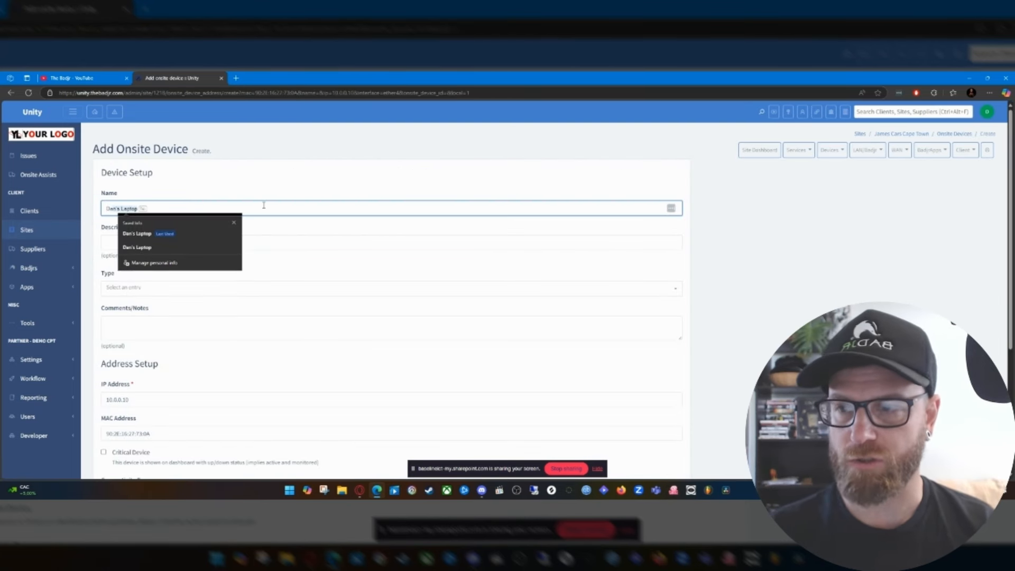
{"action": "type", "text": "ns"}
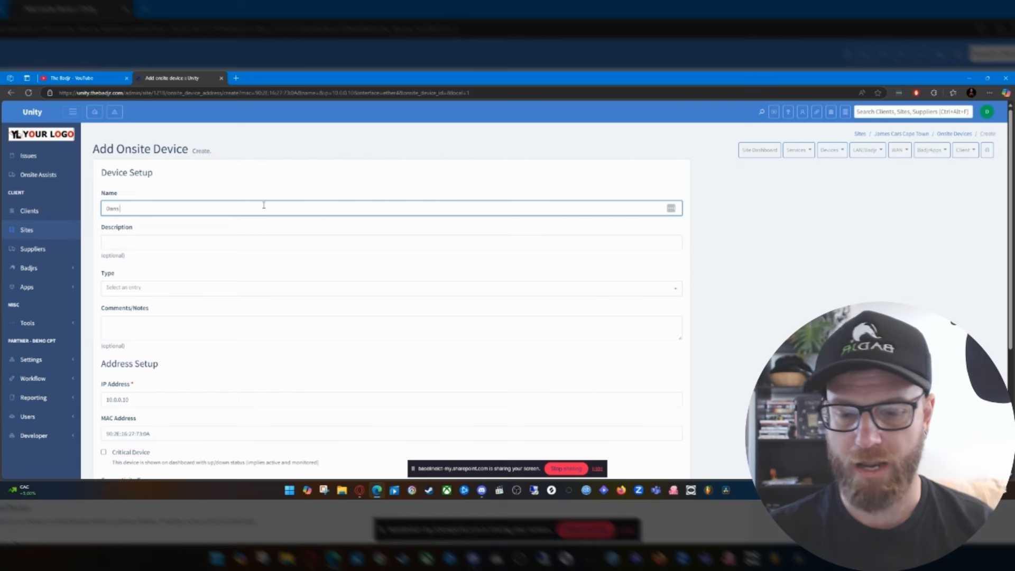
{"action": "type", "text": " Laptop"}
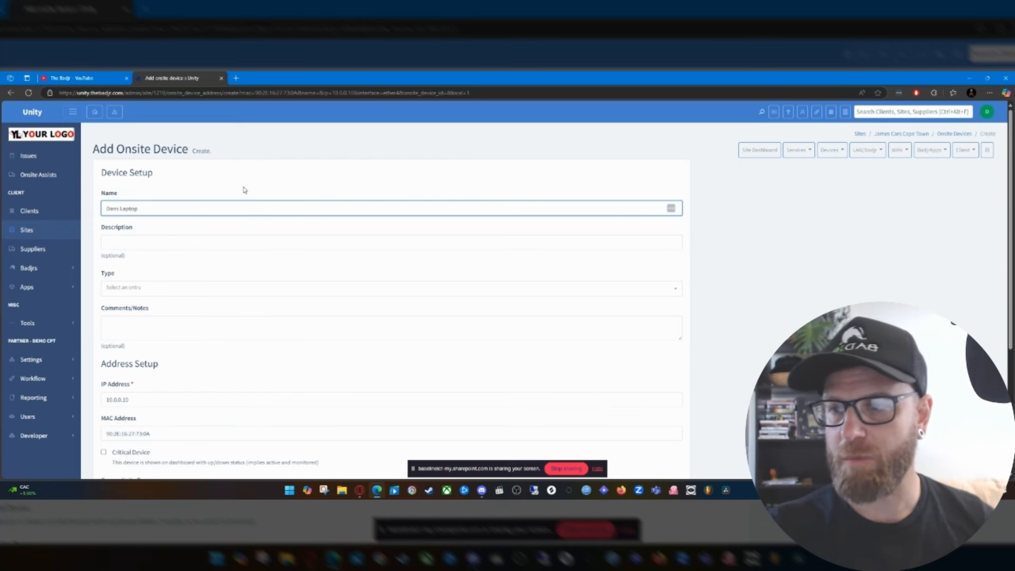
{"action": "key", "text": "Tab"}
Set the new onsite device's type to Windows Laptop.
{"action": "left_click", "coordinate": [167, 290]}
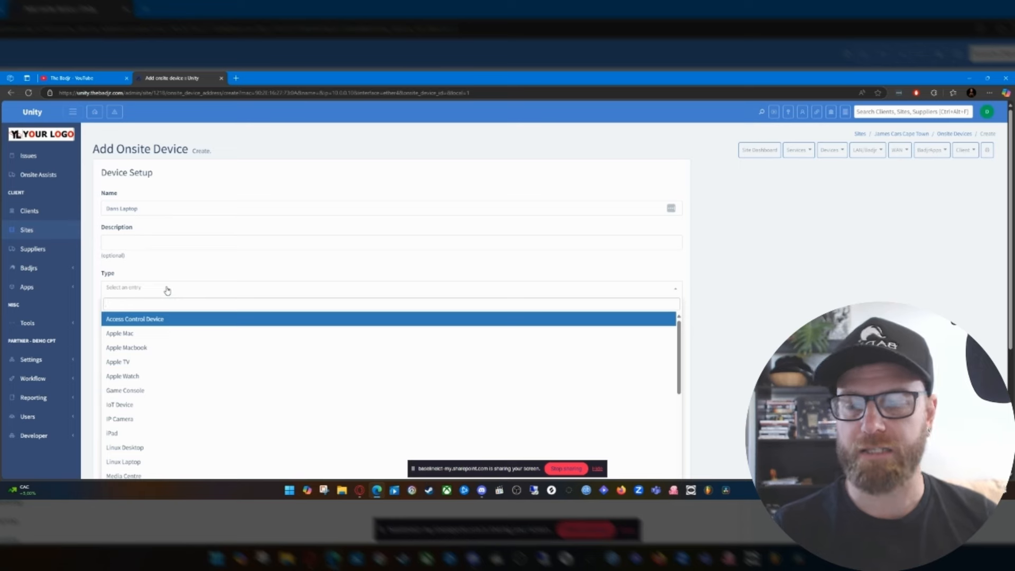
{"action": "scroll", "coordinate": [244, 347], "scroll_direction": "down", "scroll_amount": 2}
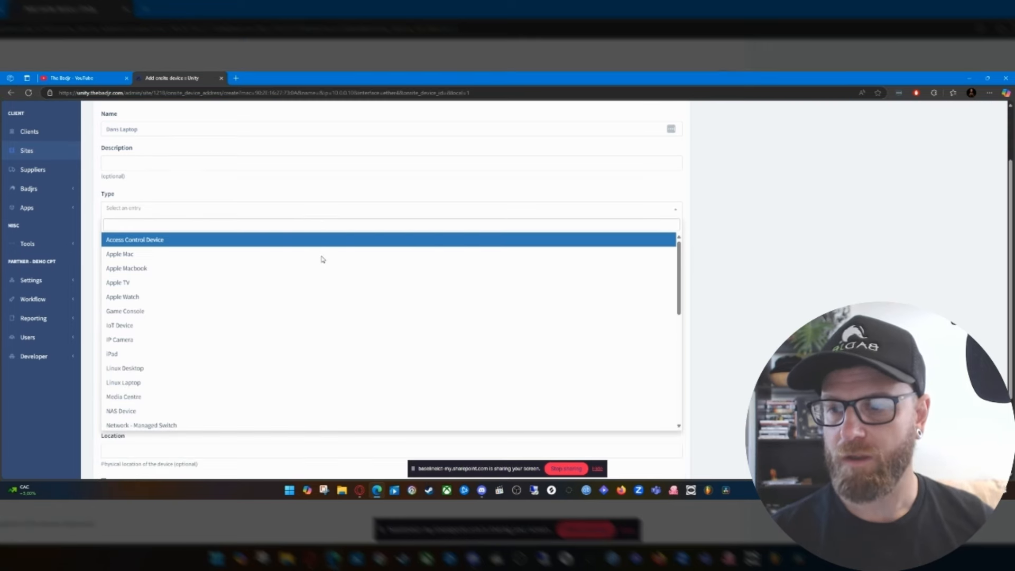
{"action": "scroll", "coordinate": [254, 354], "scroll_direction": "down", "scroll_amount": 3}
{"action": "scroll", "coordinate": [262, 346], "scroll_direction": "down", "scroll_amount": 3}
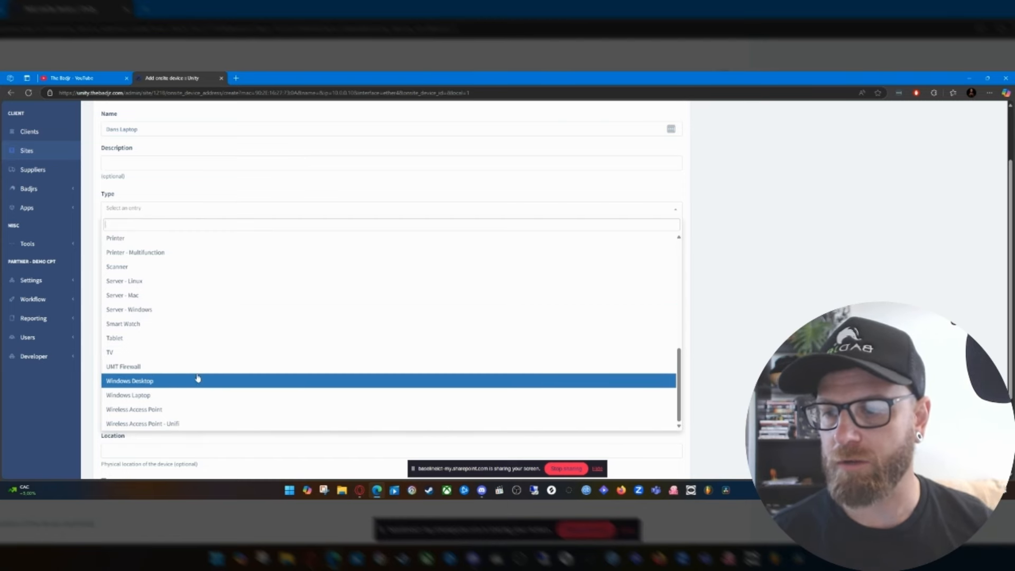
{"action": "scroll", "coordinate": [209, 372], "scroll_direction": "down", "scroll_amount": 2}
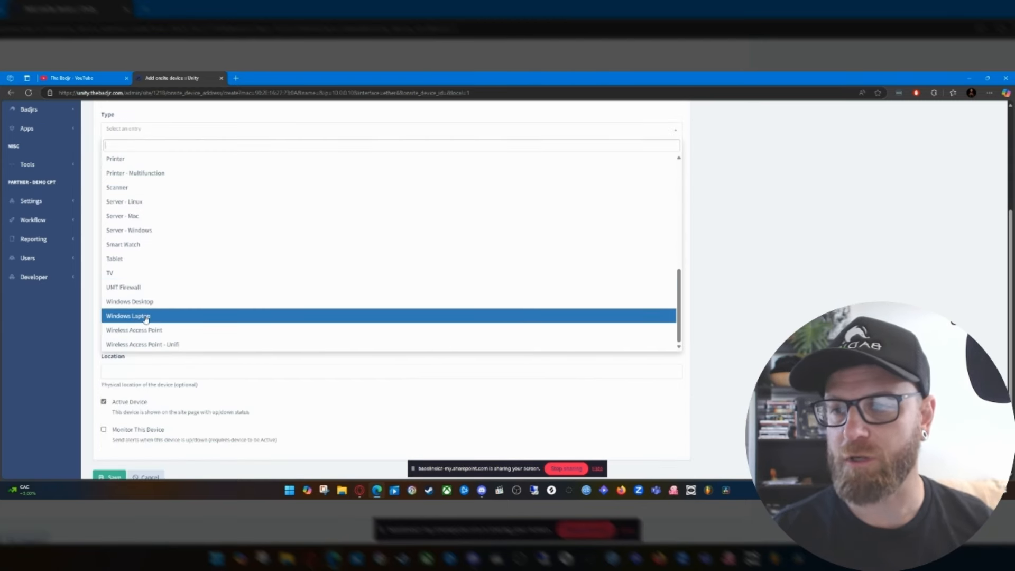
{"action": "scroll", "coordinate": [254, 242], "scroll_direction": "up", "scroll_amount": 3}
{"action": "scroll", "coordinate": [205, 295], "scroll_direction": "down", "scroll_amount": 3}
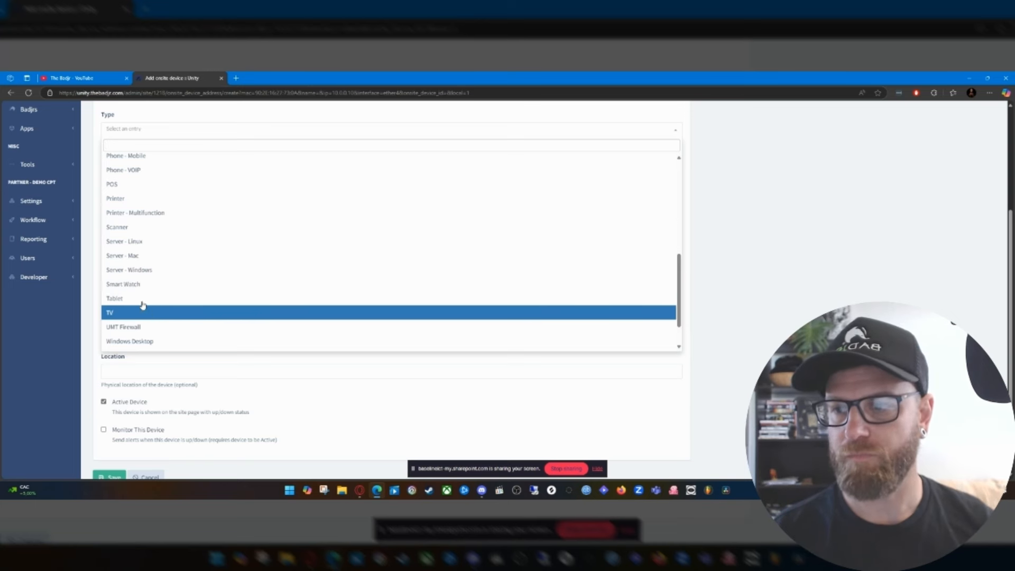
{"action": "scroll", "coordinate": [166, 281], "scroll_direction": "up", "scroll_amount": 2}
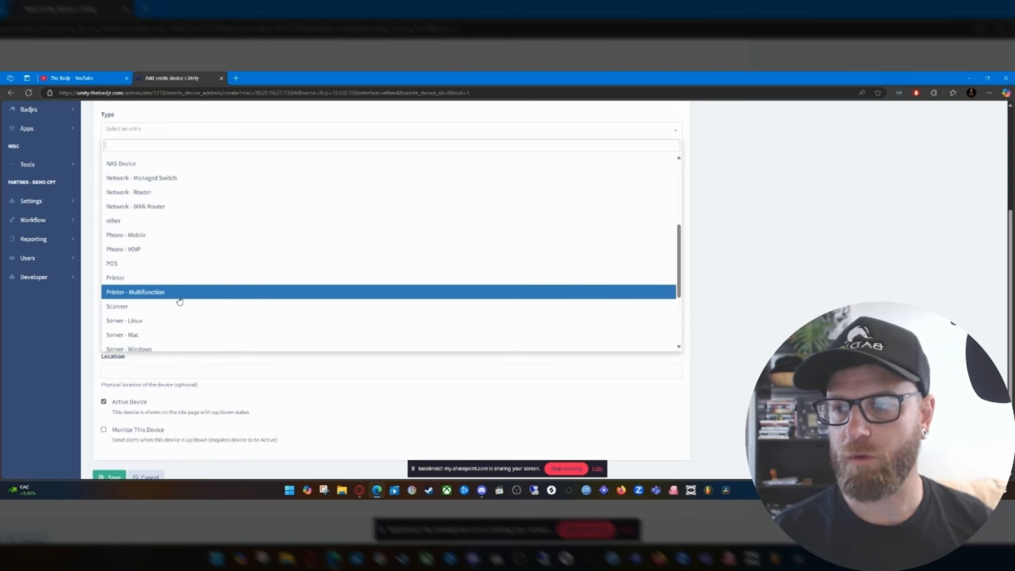
{"action": "scroll", "coordinate": [179, 296], "scroll_direction": "down", "scroll_amount": 2}
{"action": "scroll", "coordinate": [159, 270], "scroll_direction": "up", "scroll_amount": 4}
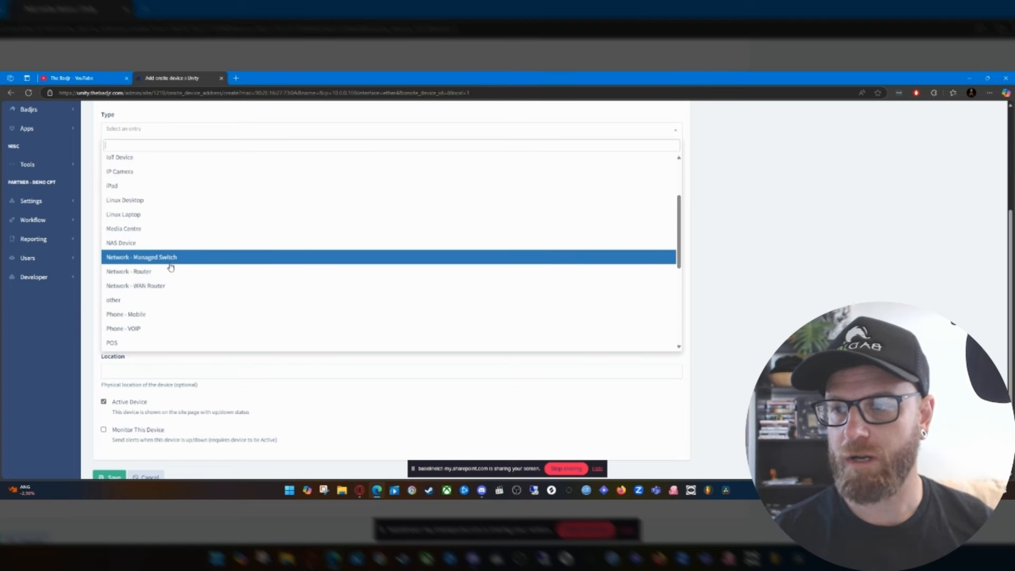
{"action": "scroll", "coordinate": [186, 310], "scroll_direction": "up", "scroll_amount": 2}
{"action": "scroll", "coordinate": [175, 272], "scroll_direction": "down", "scroll_amount": 5}
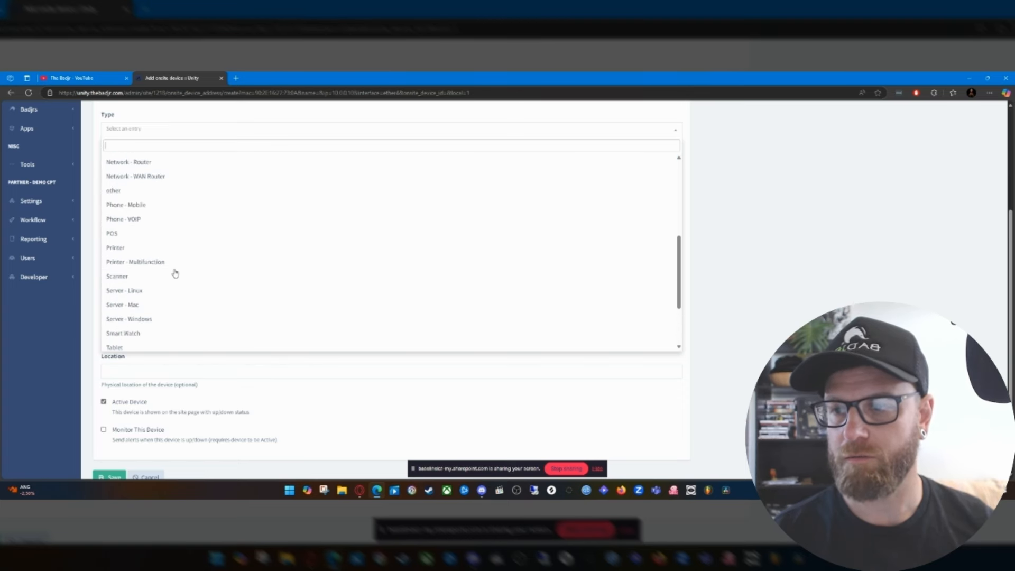
{"action": "scroll", "coordinate": [175, 273], "scroll_direction": "down", "scroll_amount": 2}
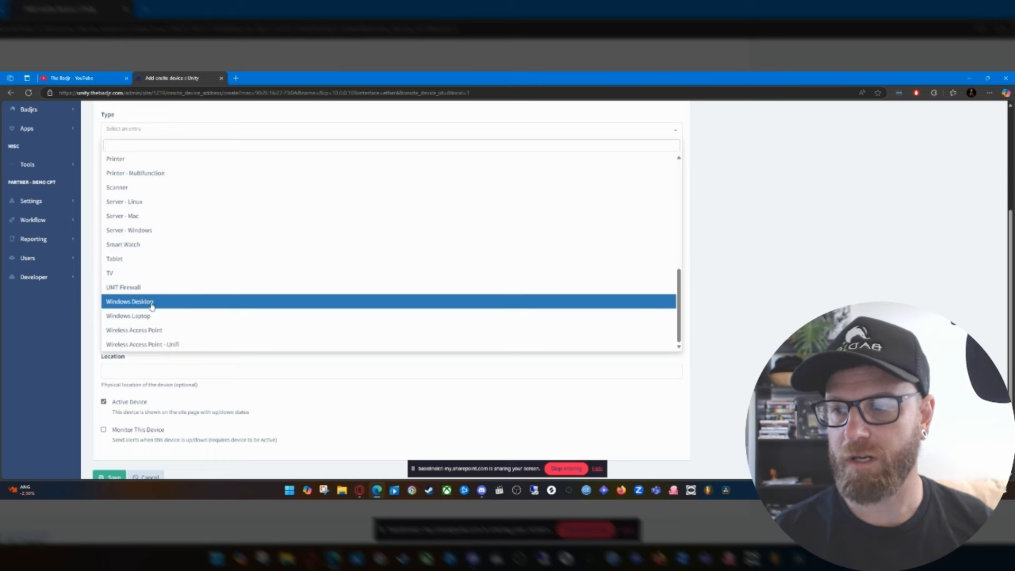
{"action": "left_click", "coordinate": [140, 315]}
Mark the new laptop as a critical device and save it.
{"action": "scroll", "coordinate": [304, 313], "scroll_direction": "down", "scroll_amount": 1}
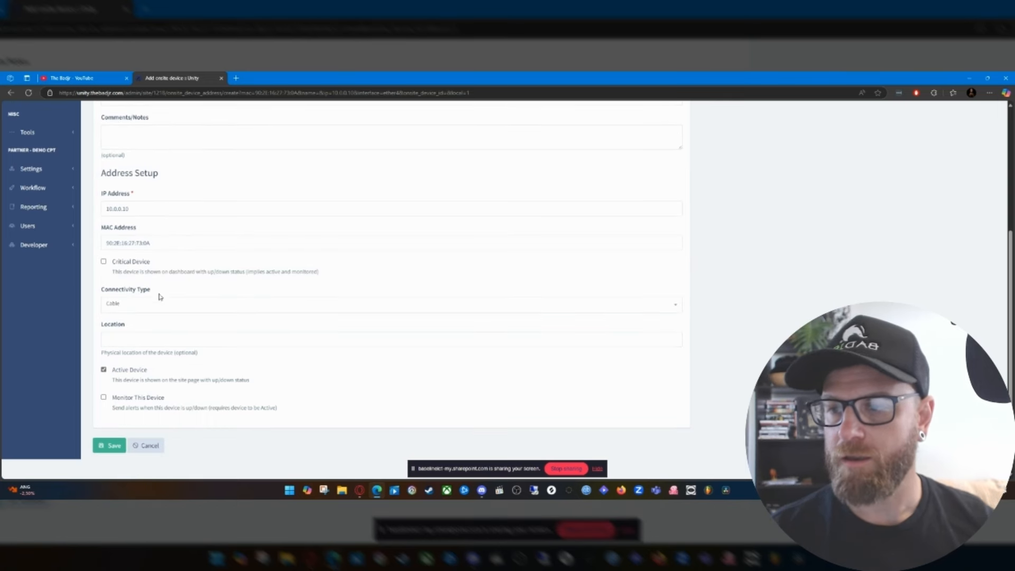
{"action": "left_click", "coordinate": [104, 262]}
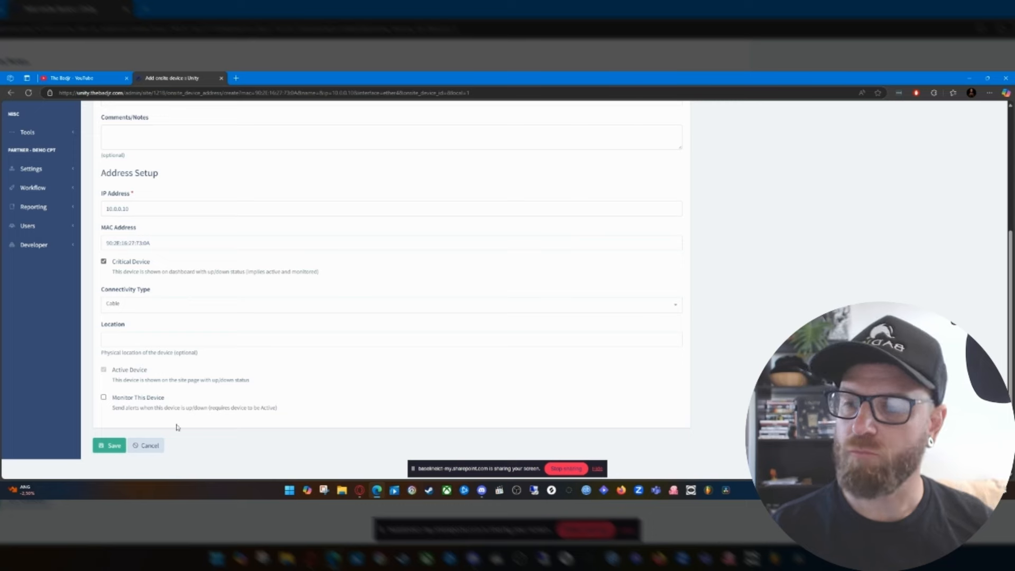
{"action": "left_click", "coordinate": [111, 445]}
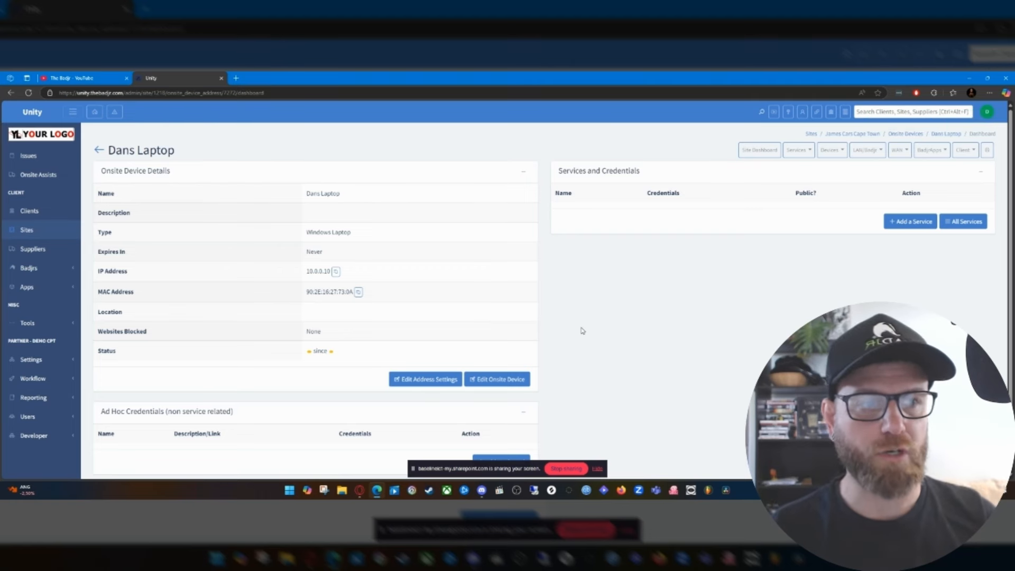
Add a service named RDP with type RDP to the laptop, keeping internal port 3389, and save it.
{"action": "left_click", "coordinate": [902, 223]}
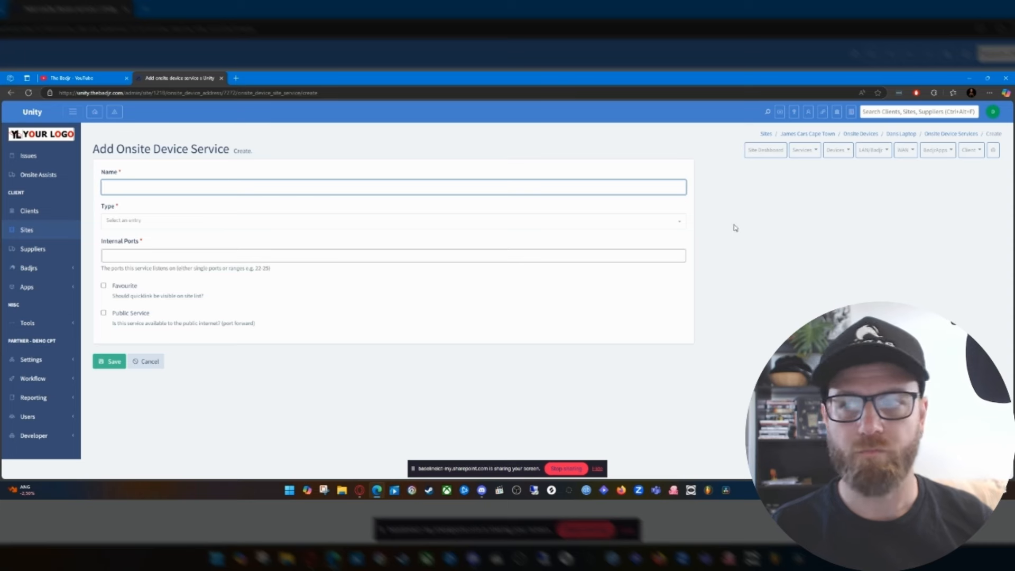
{"action": "left_click", "coordinate": [288, 185]}
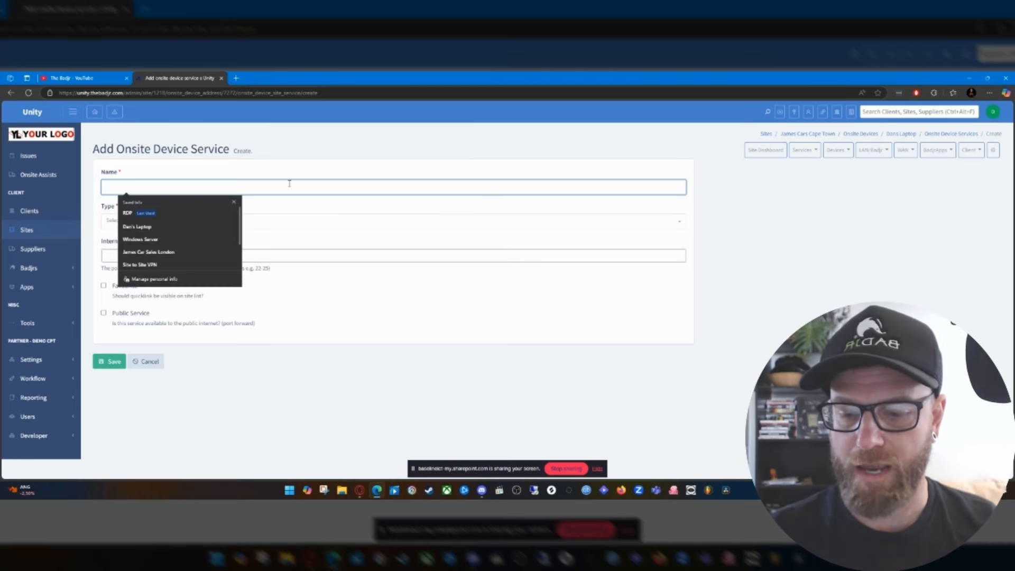
{"action": "type", "text": "RDP"}
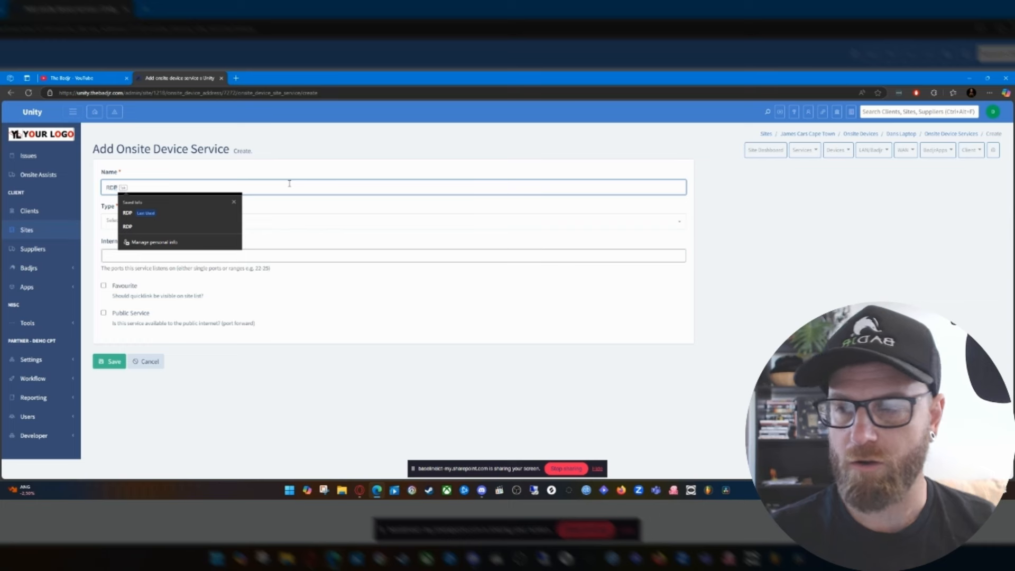
{"action": "key", "text": "Escape"}
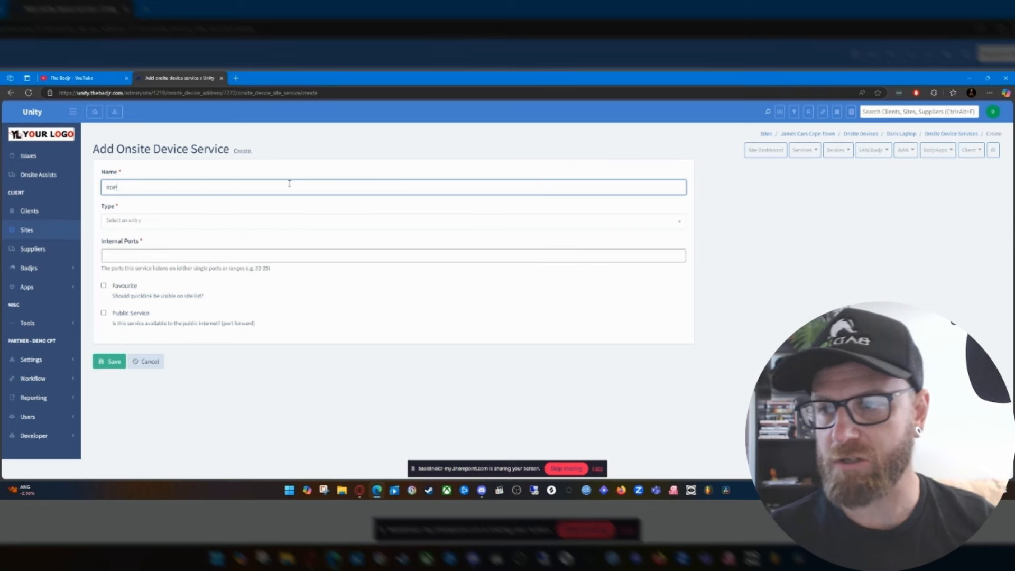
{"action": "left_click", "coordinate": [146, 227]}
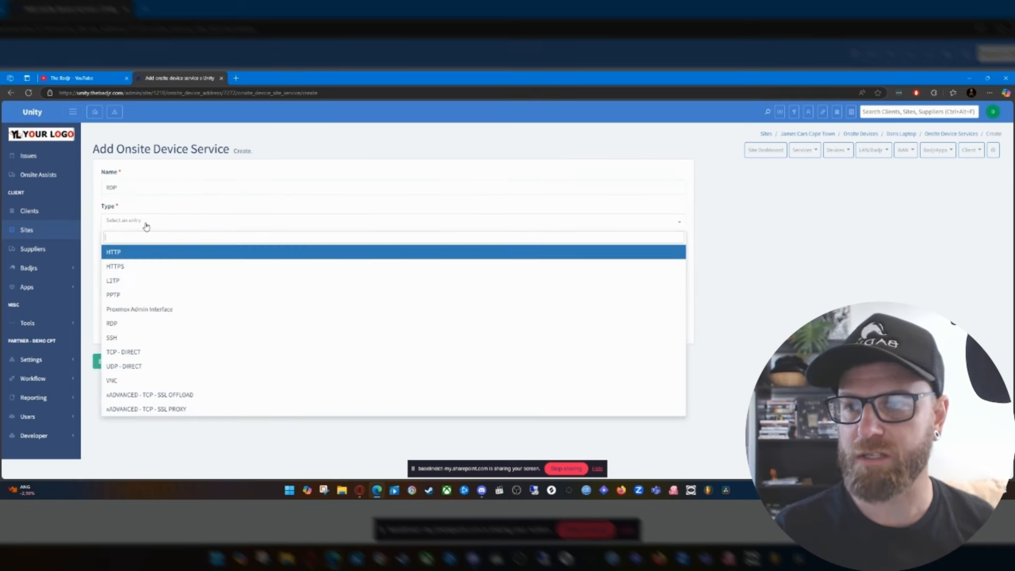
{"action": "left_click", "coordinate": [124, 325]}
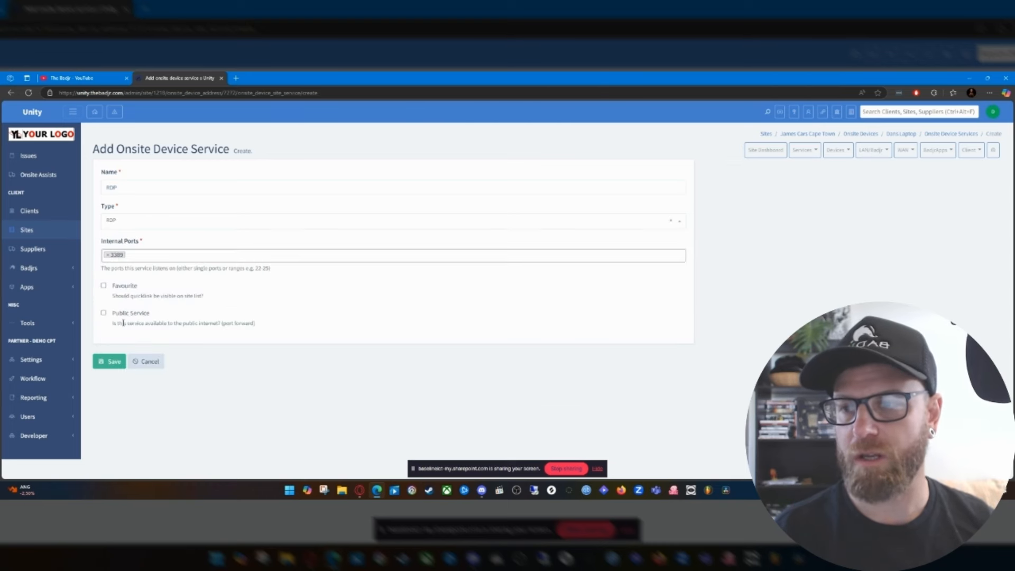
{"action": "left_click", "coordinate": [143, 256]}
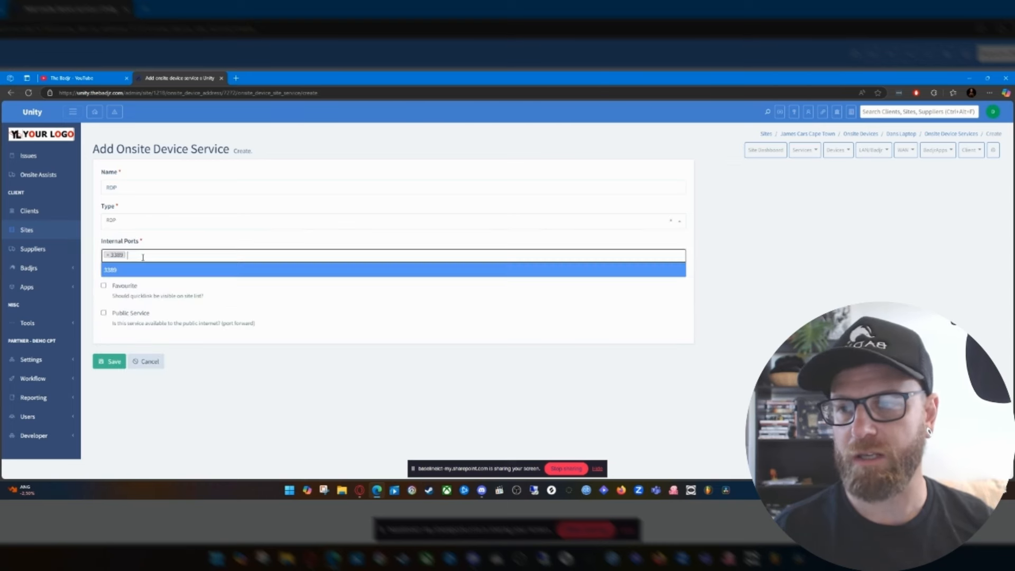
{"action": "left_click", "coordinate": [182, 242]}
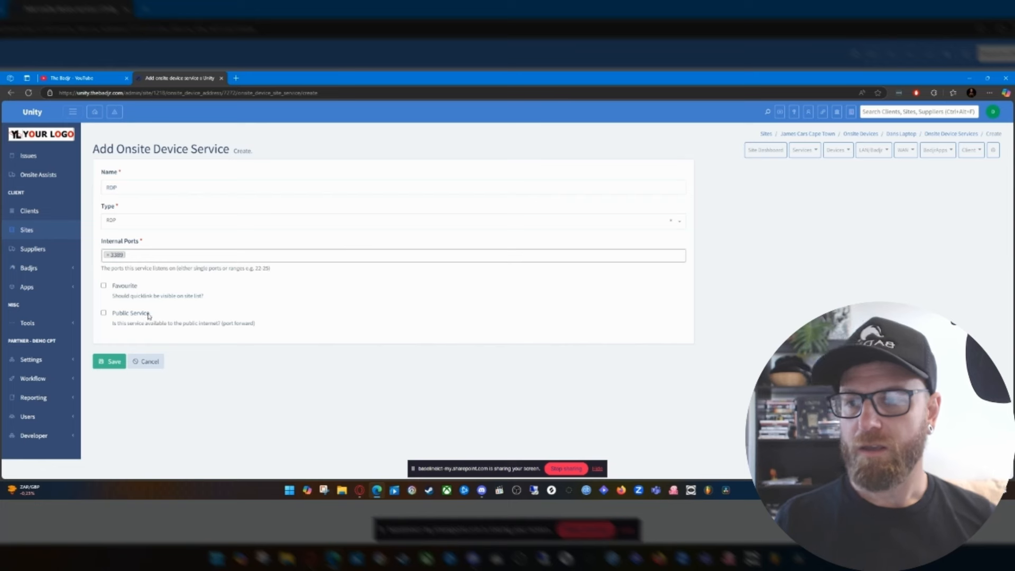
{"action": "left_click", "coordinate": [109, 362]}
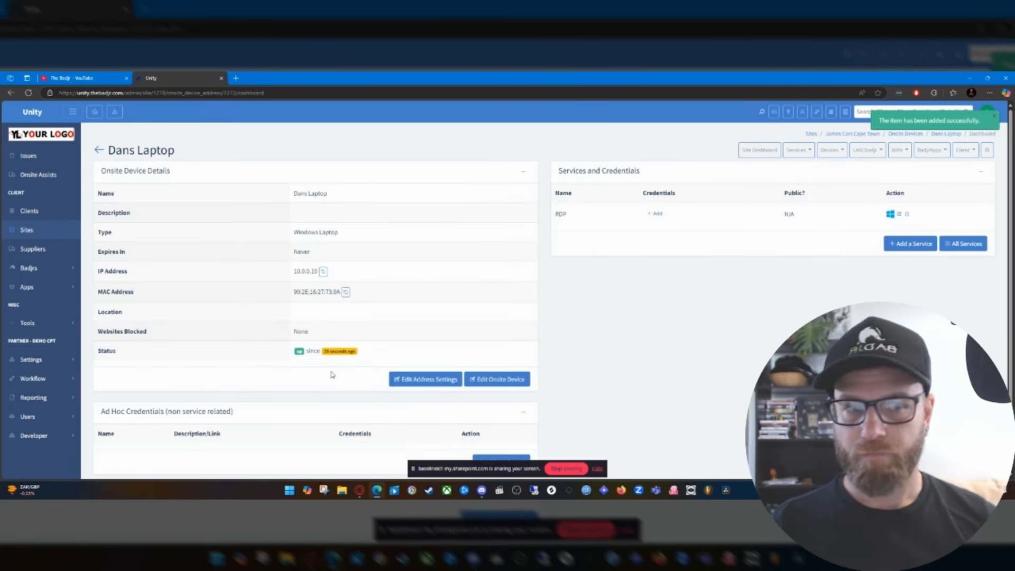
Launch the laptop's RDP service by opening its downloaded connection file and accept connecting to the unknown publisher.
{"action": "left_click", "coordinate": [891, 214]}
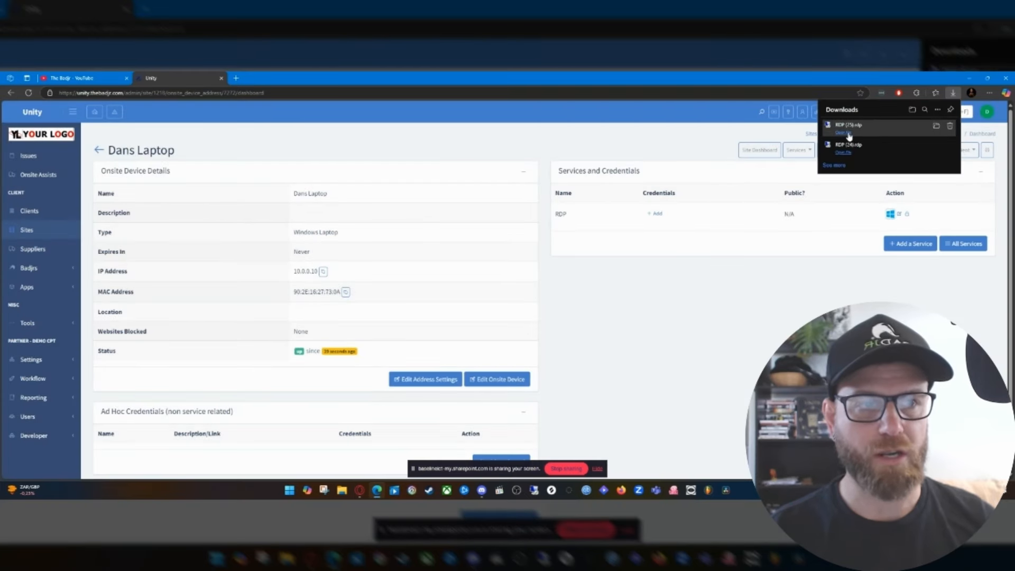
{"action": "left_click", "coordinate": [848, 134]}
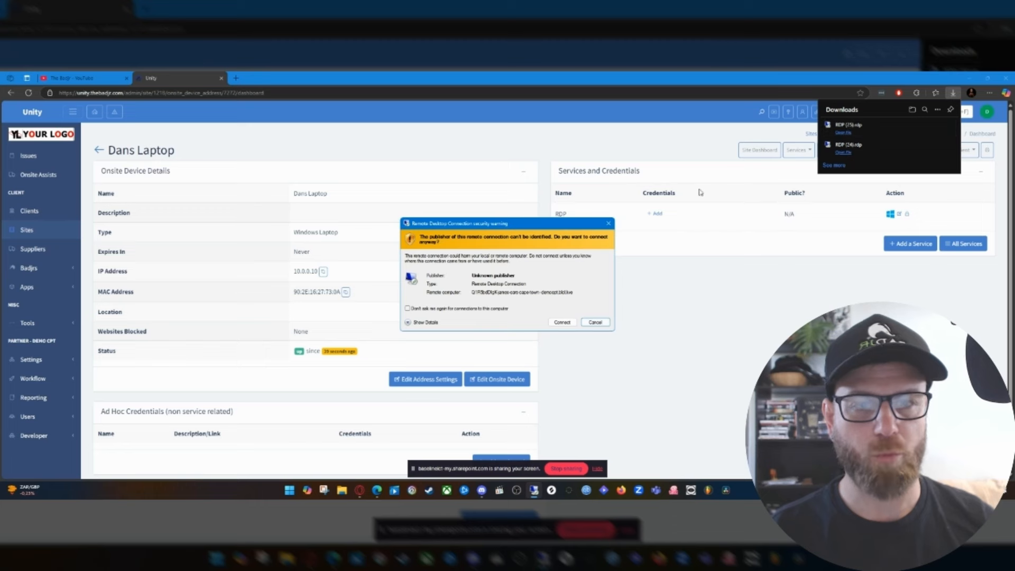
{"action": "left_click", "coordinate": [561, 322]}
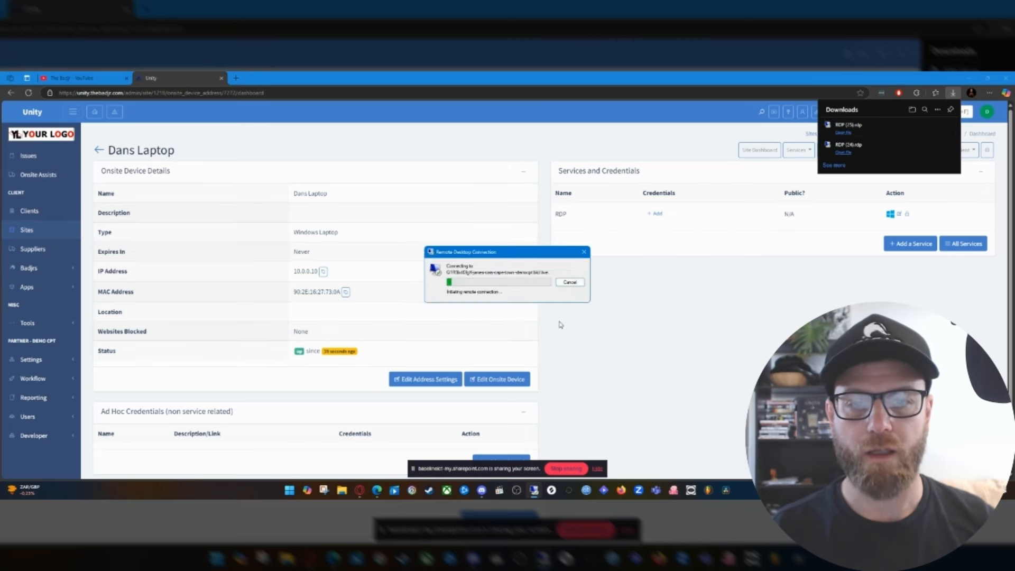
Sign in to the remote laptop with a different account, entering its username and password.
{"action": "left_click", "coordinate": [450, 352]}
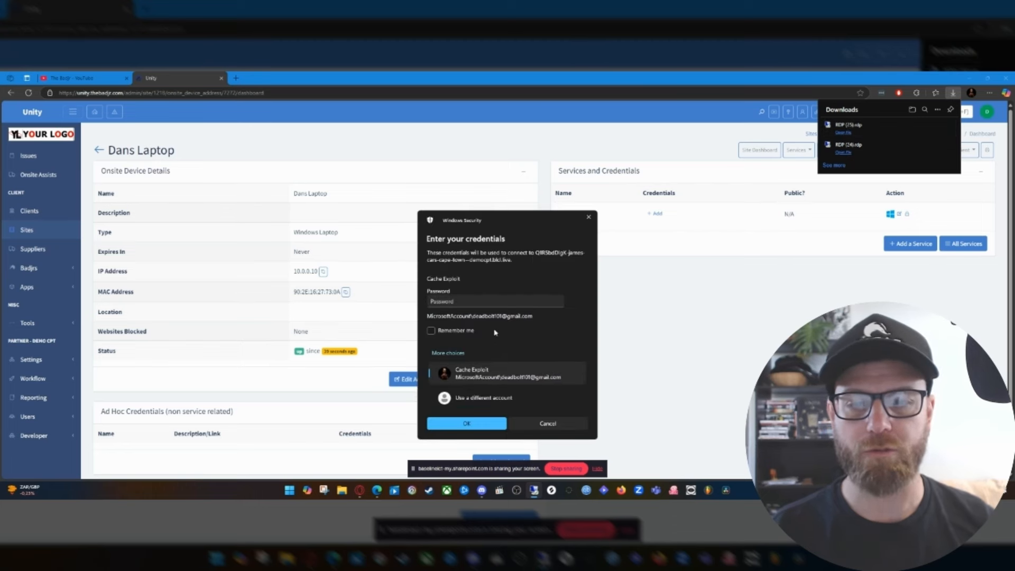
{"action": "left_click", "coordinate": [479, 401]}
{"action": "type", "text": "dannyhats"}
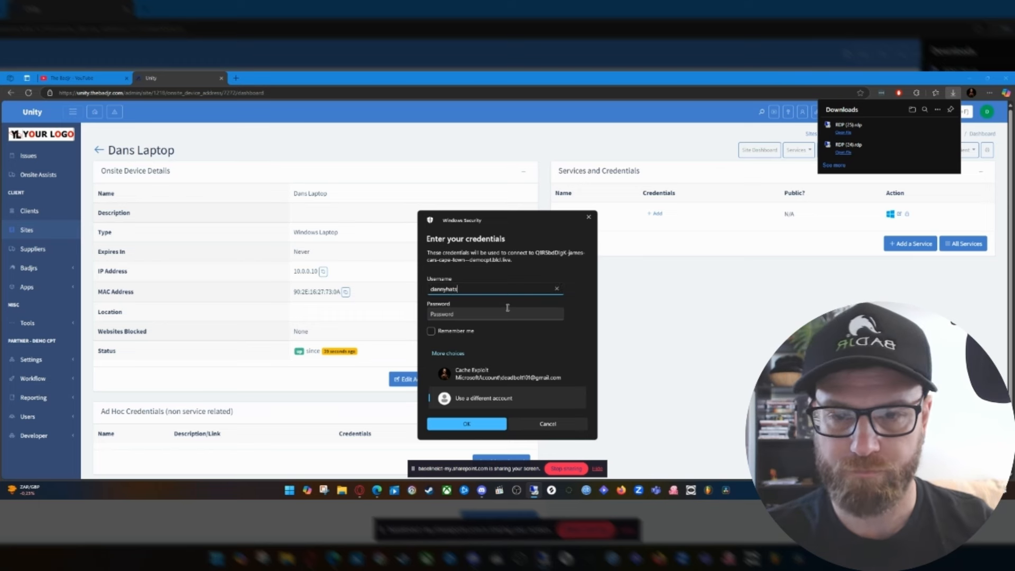
{"action": "left_click", "coordinate": [508, 307]}
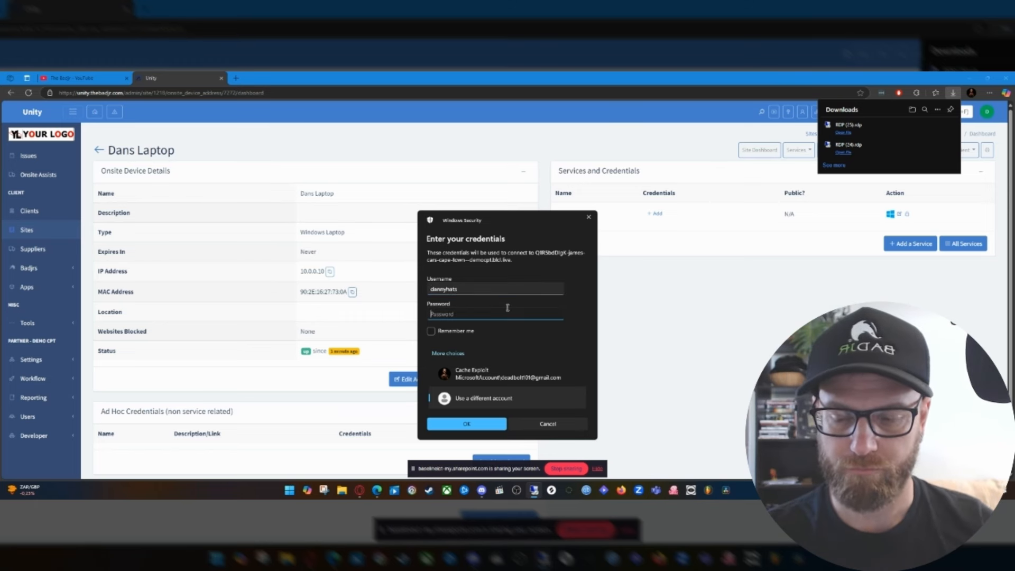
{"action": "type", "text": "••"}
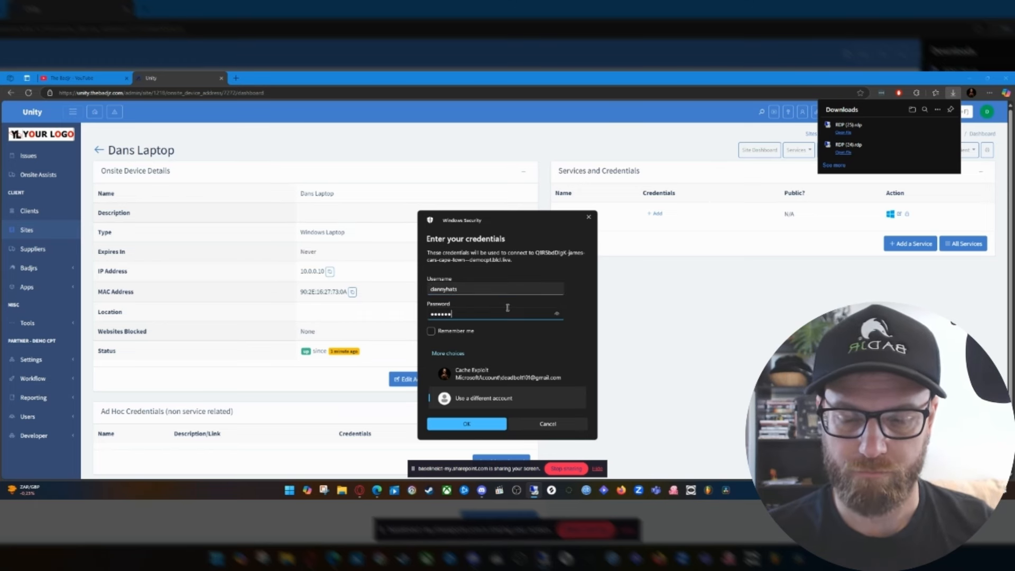
{"action": "type", "text": "•••••••"}
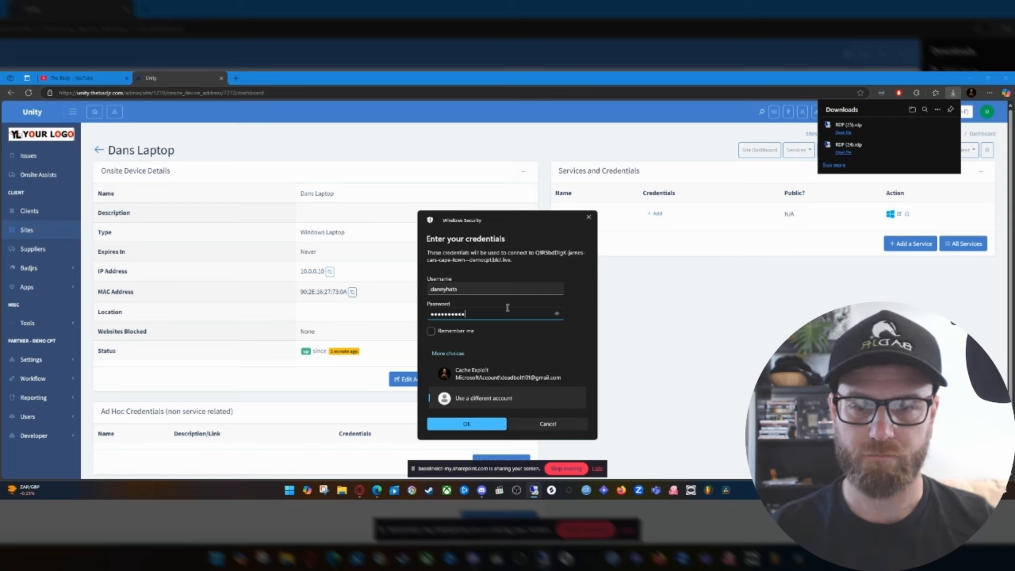
{"action": "key", "text": "Return"}
{"action": "left_click", "coordinate": [533, 345]}
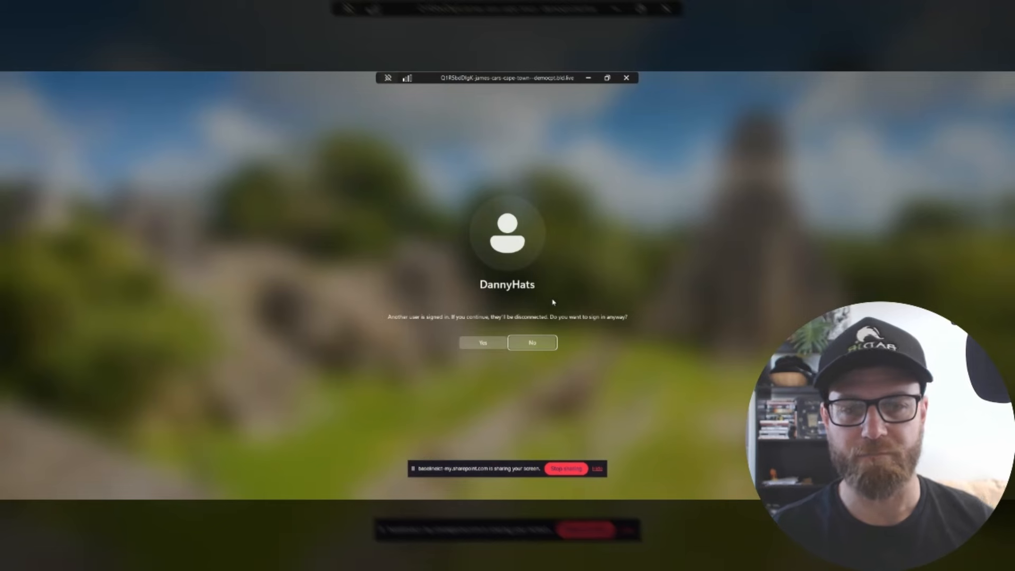
Decline to disconnect the user signed in on the laptop and dismiss the browser's downloads list.
{"action": "left_click", "coordinate": [525, 346]}
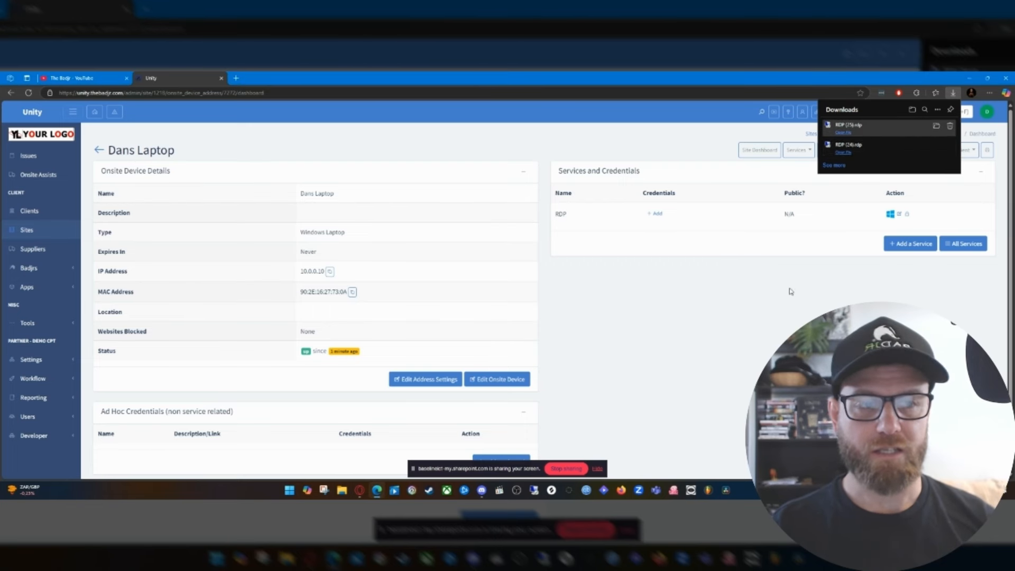
{"action": "left_click", "coordinate": [791, 291]}
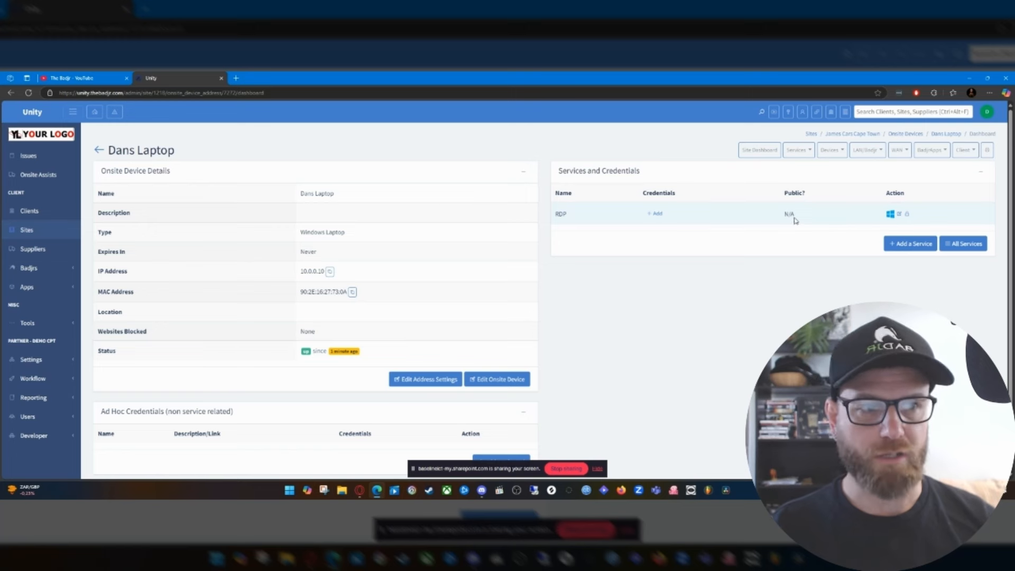
Open the laptop's RDP service for editing and mark it as a public service.
{"action": "left_click", "coordinate": [901, 216]}
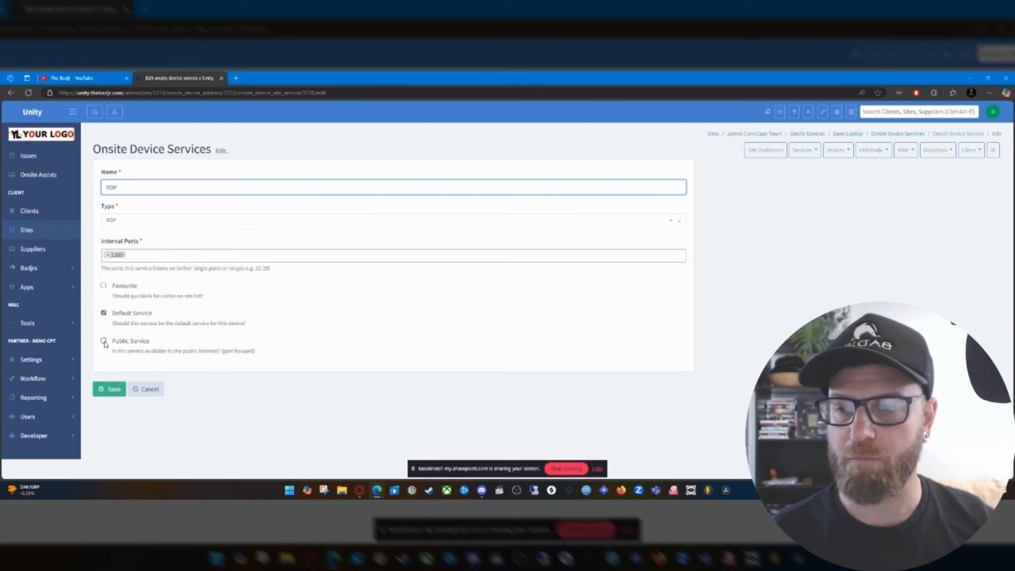
{"action": "left_click", "coordinate": [104, 342]}
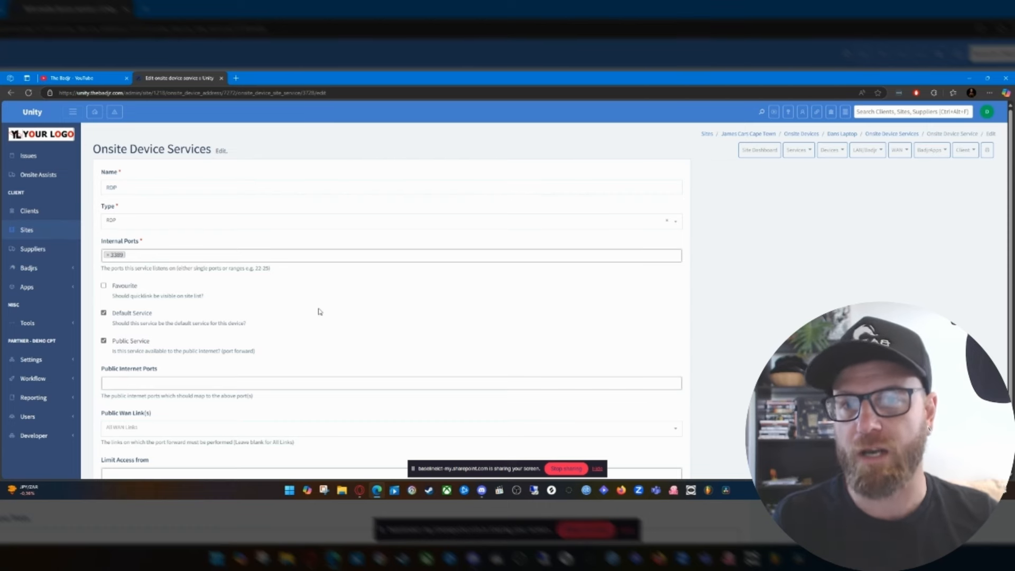
{"action": "scroll", "coordinate": [317, 307], "scroll_direction": "down", "scroll_amount": 2}
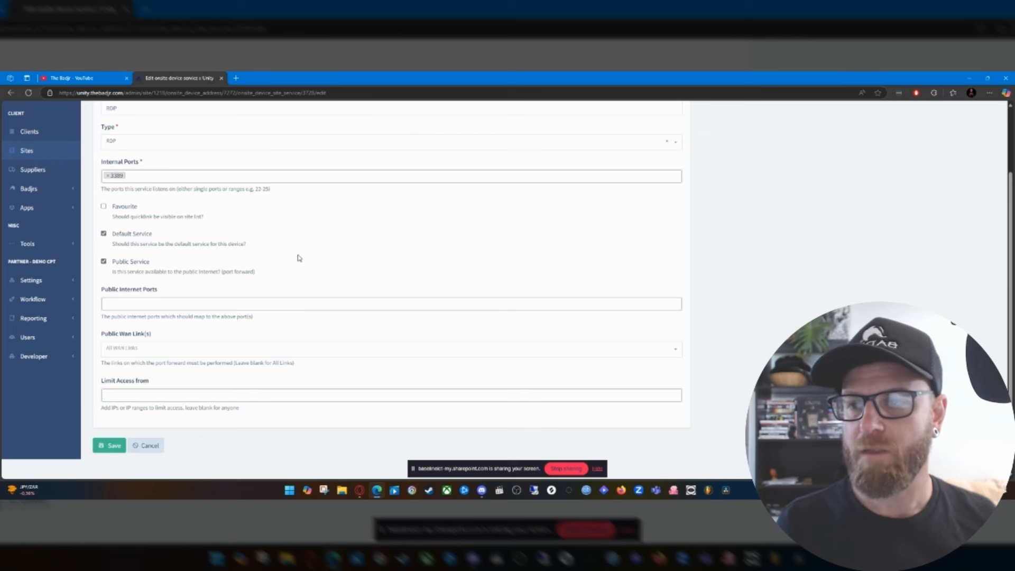
{"action": "scroll", "coordinate": [294, 258], "scroll_direction": "up", "scroll_amount": 1}
Set the RDP service's public internet port to 4300 and save the service.
{"action": "left_click", "coordinate": [162, 344]}
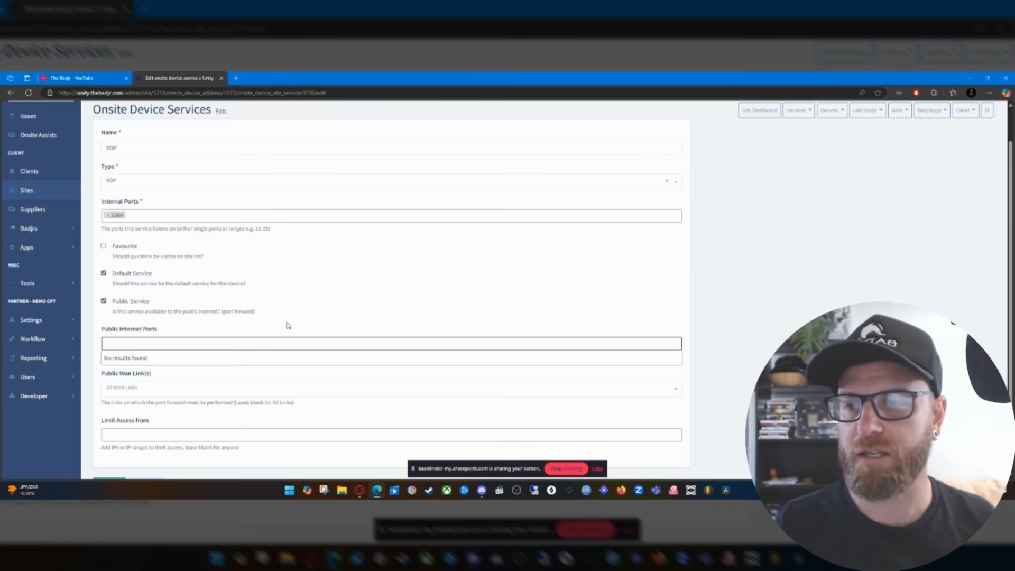
{"action": "left_click", "coordinate": [197, 322]}
{"action": "left_click", "coordinate": [153, 340]}
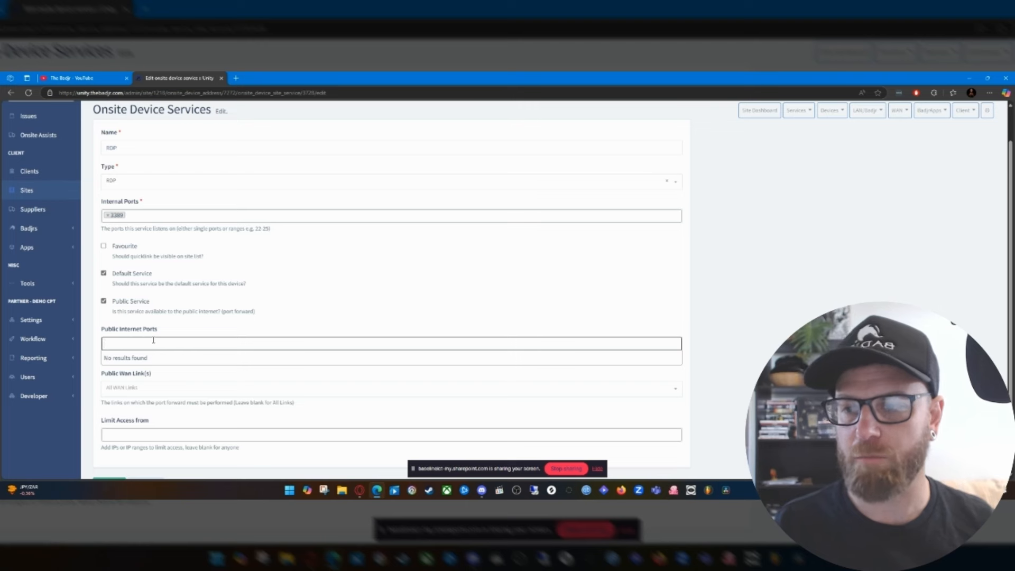
{"action": "left_click", "coordinate": [172, 330]}
{"action": "left_click", "coordinate": [157, 342]}
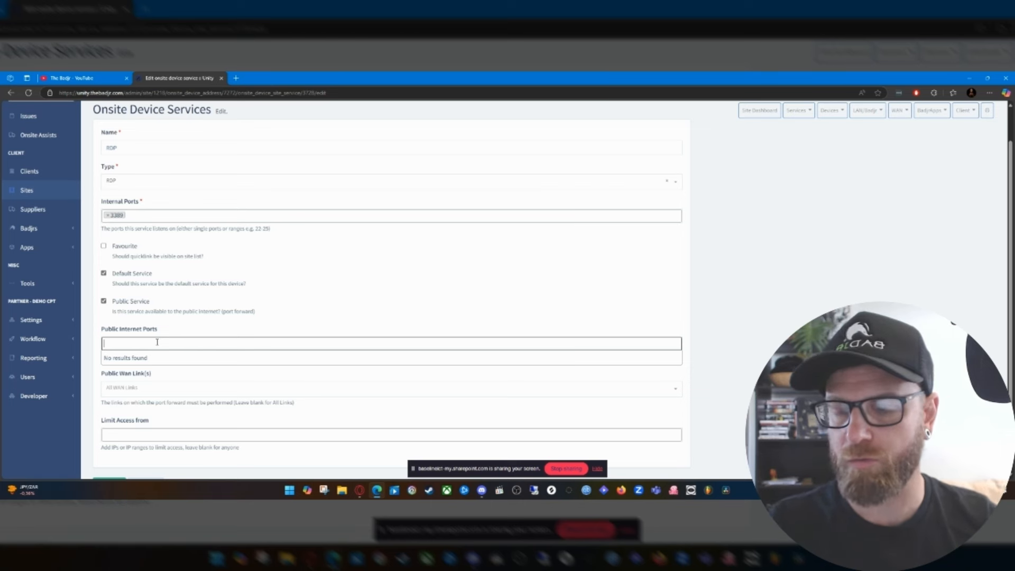
{"action": "type", "text": "43"}
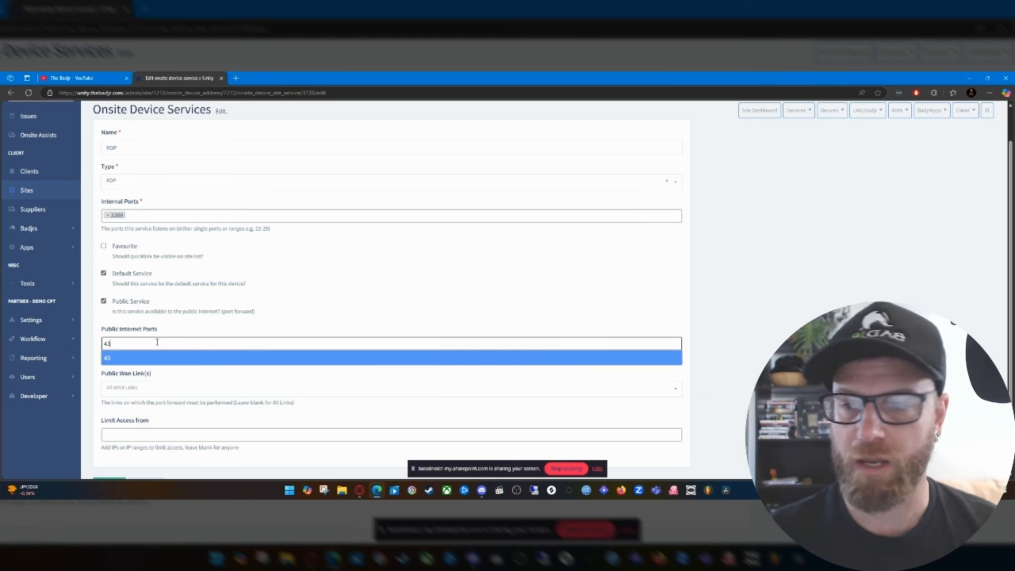
{"action": "type", "text": "00"}
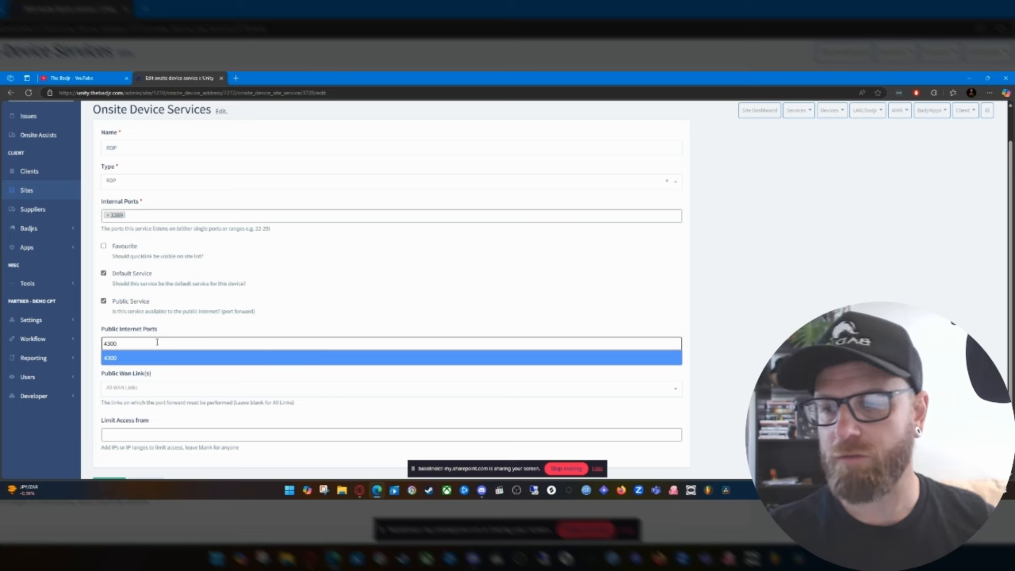
{"action": "left_click", "coordinate": [150, 363]}
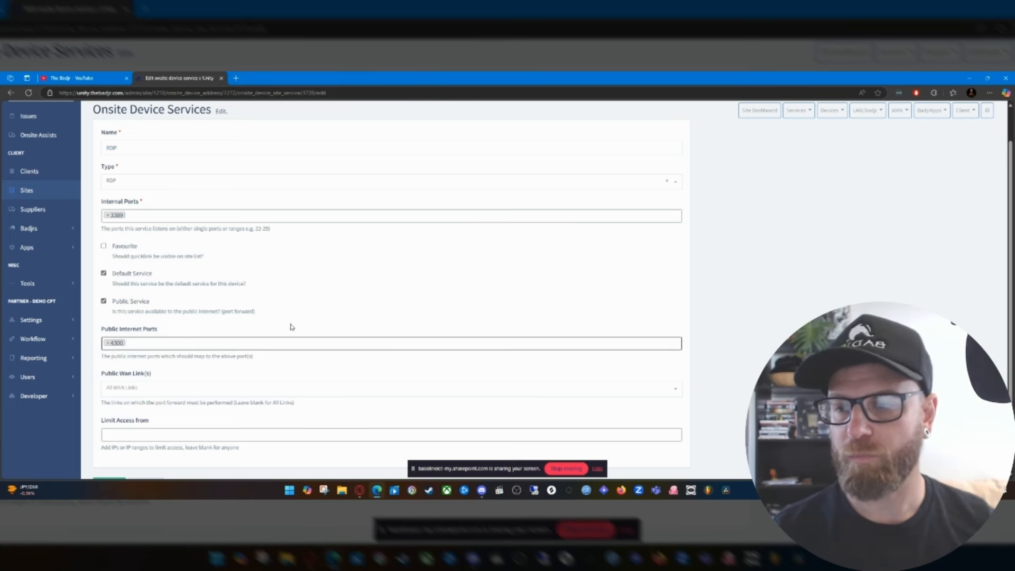
{"action": "scroll", "coordinate": [255, 396], "scroll_direction": "down", "scroll_amount": 1}
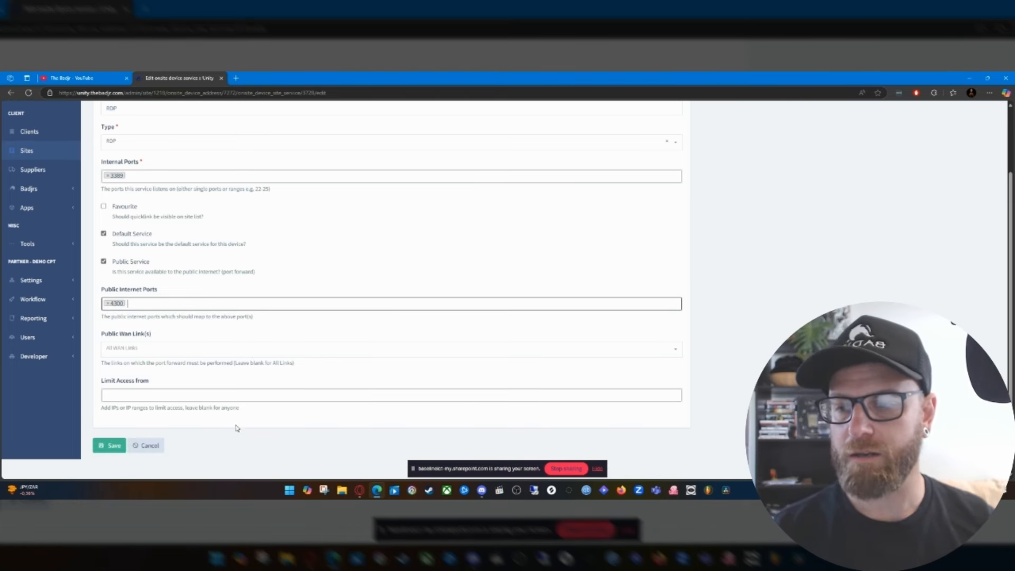
{"action": "left_click", "coordinate": [110, 447]}
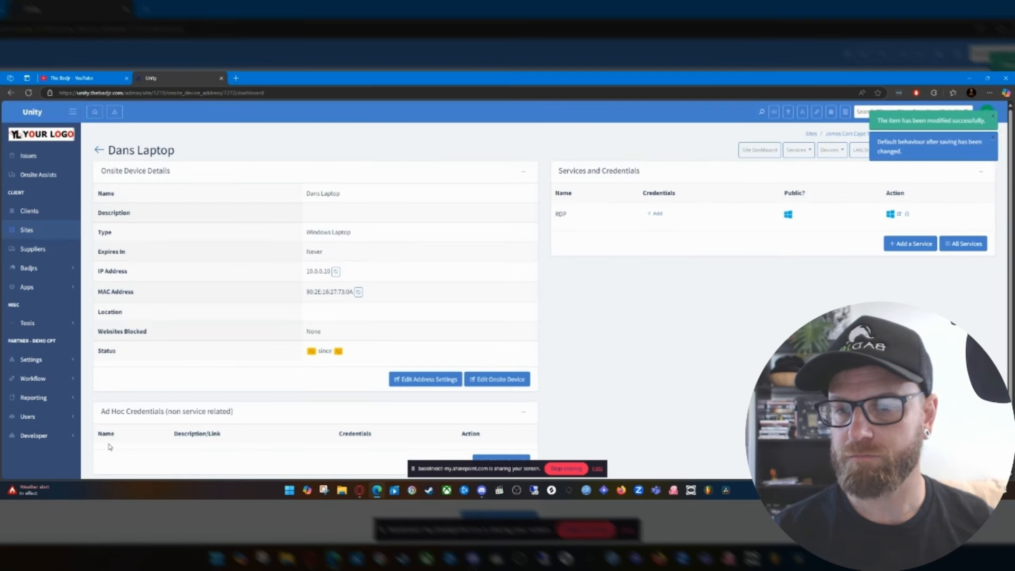